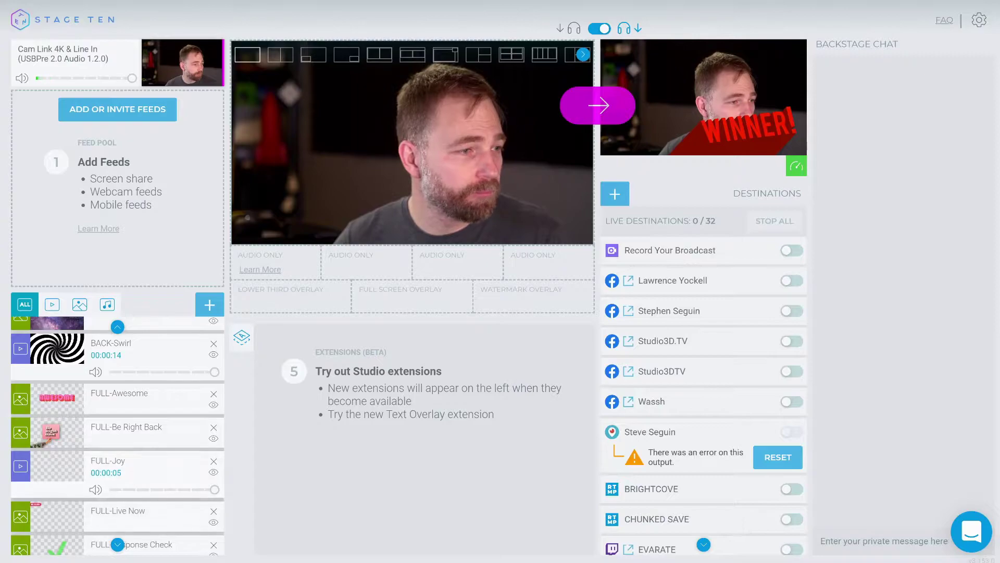
# Put FULL-Live Now in the Full Screen Overlay slot, send it live, and show Debug Info
pyautogui.moveTo(130, 513); pyautogui.dragTo(396, 302)
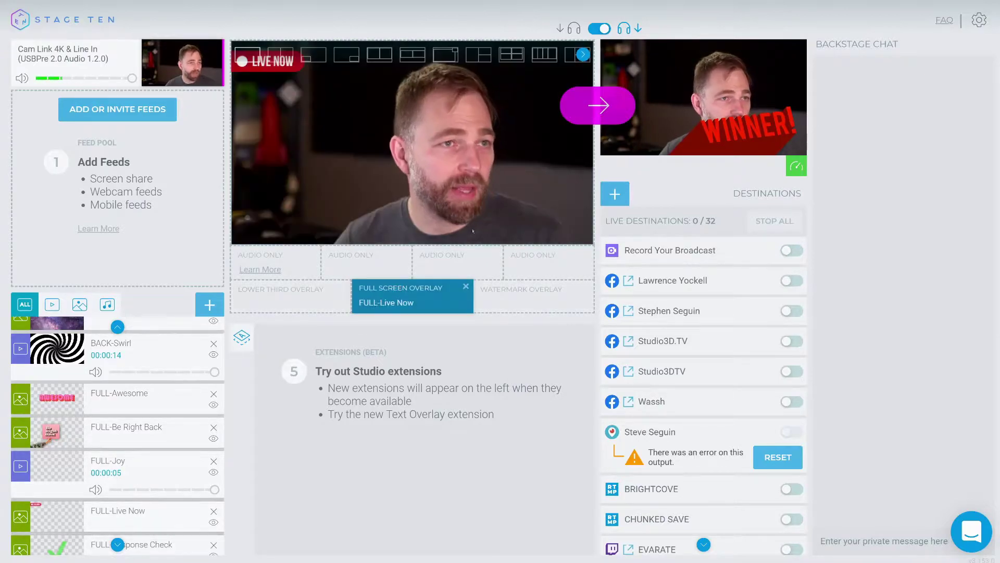
pyautogui.click(604, 101)
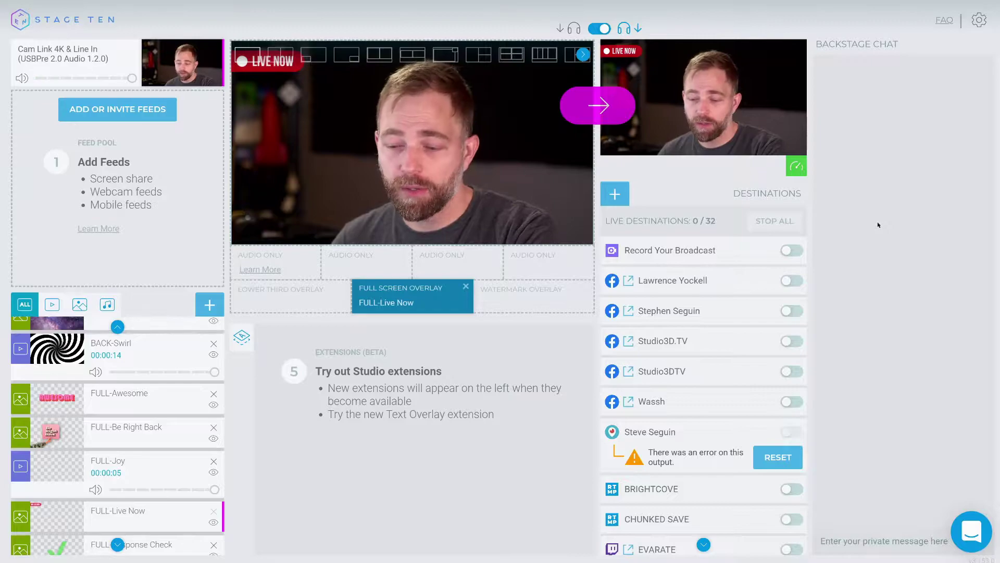
pyautogui.press('`')
pyautogui.press('1')
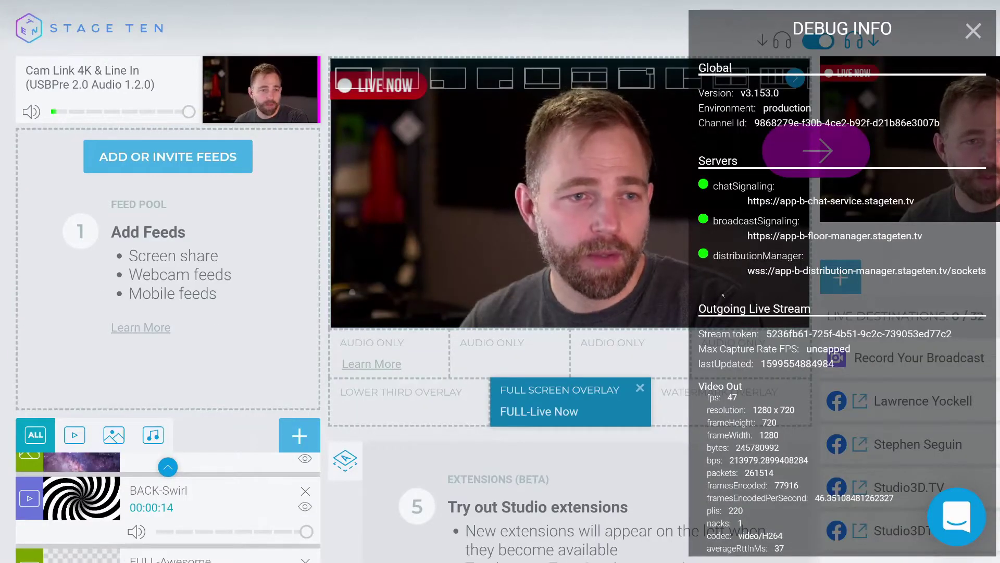
pyautogui.moveTo(767, 334); pyautogui.dragTo(953, 334)
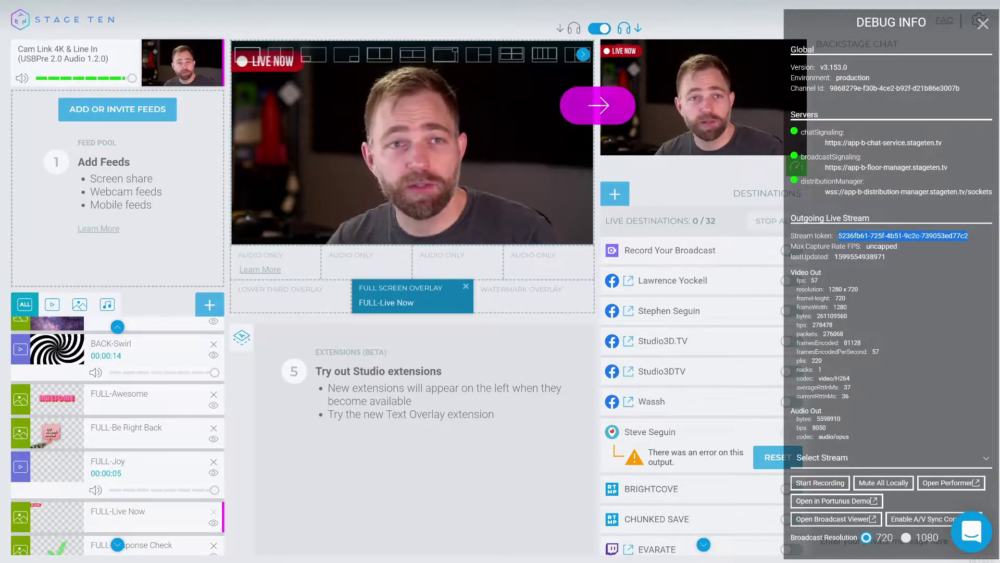
pyautogui.click(983, 24)
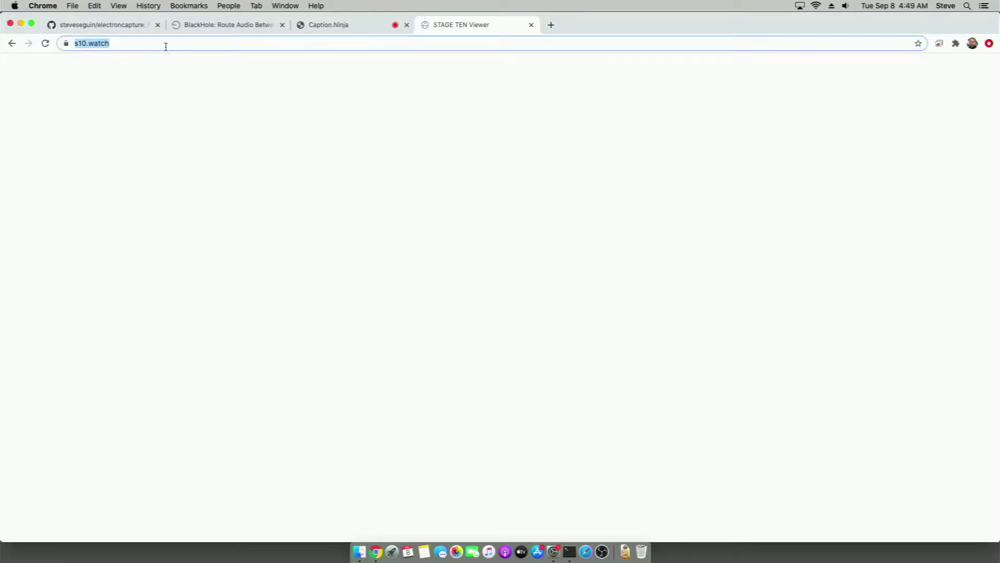
# Load the stream's s10.watch viewer link with its token, then open a new empty tab
pyautogui.click(167, 46)
pyautogui.write('/')
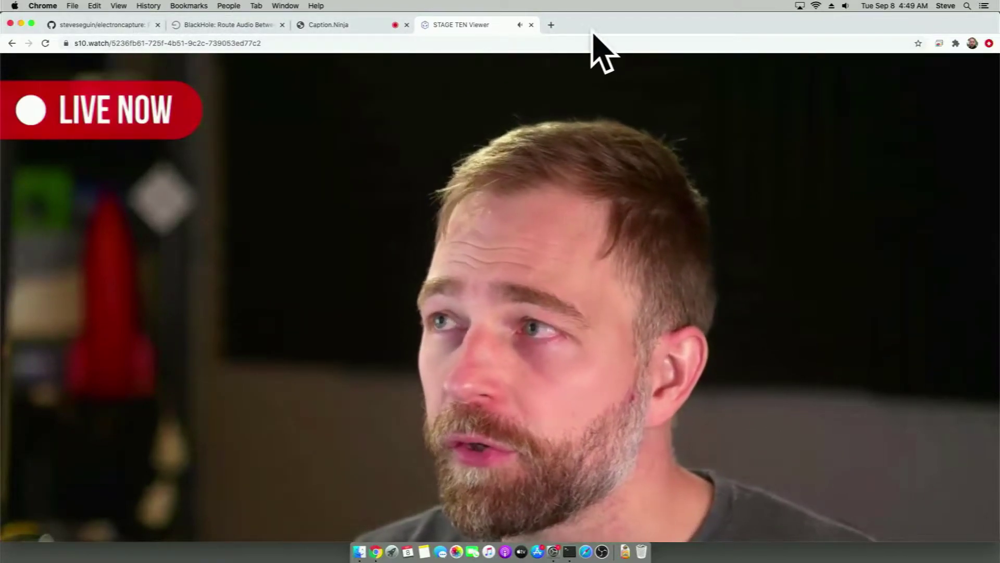
pyautogui.click(551, 25)
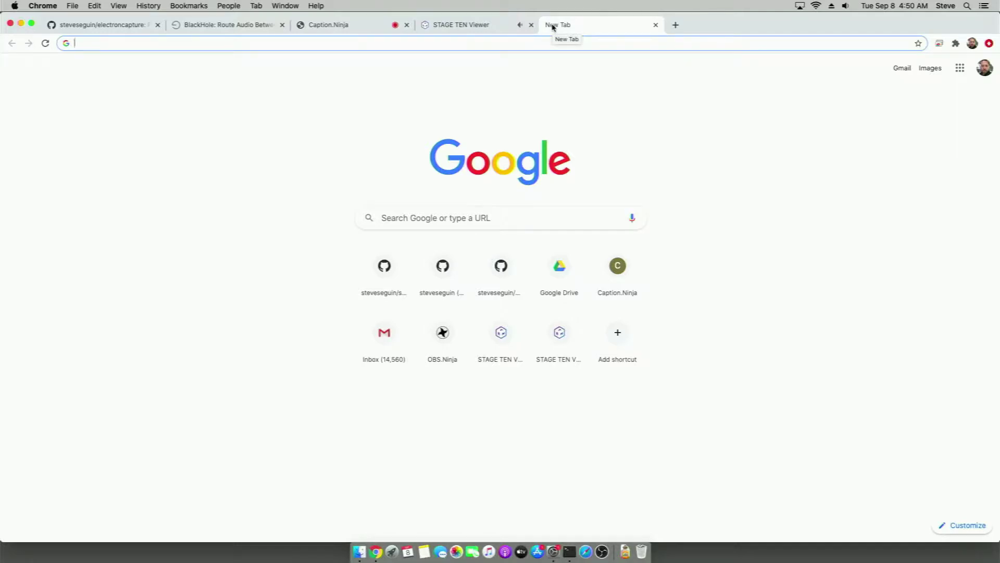
# Search 'obs studio', view the Linux 25.0.8 release on GitHub, then close both tabs
pyautogui.write('obs st')
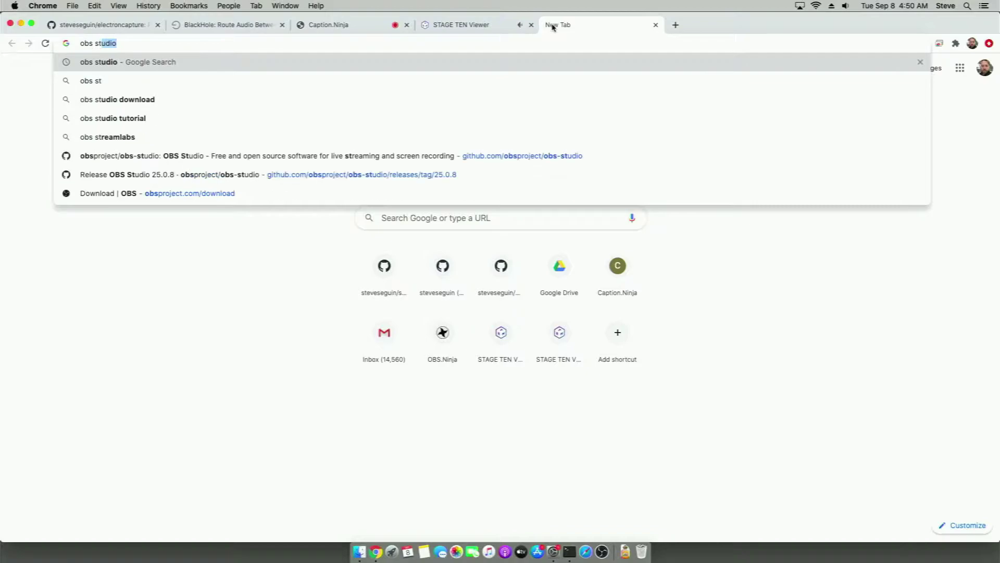
pyautogui.press('Return')
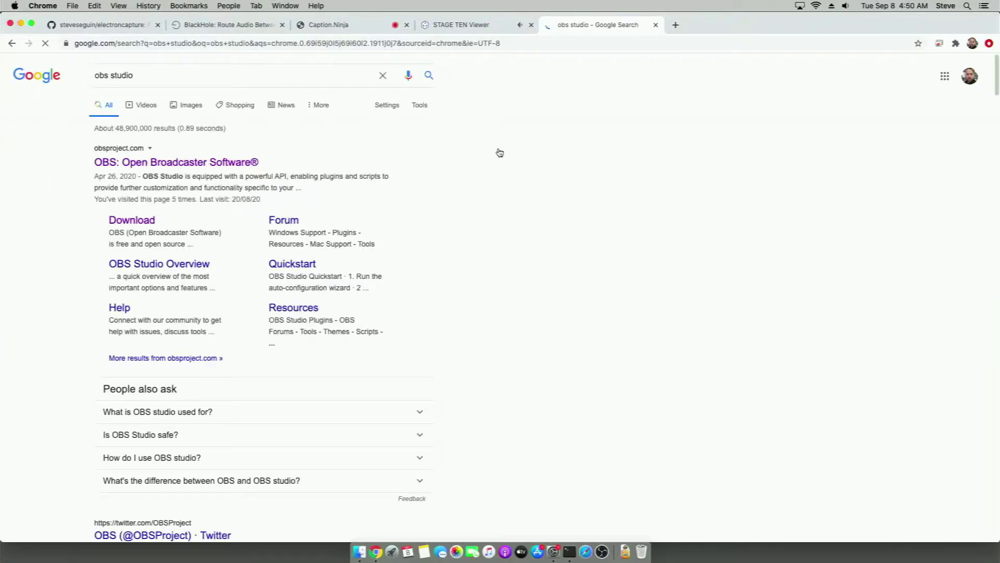
pyautogui.click(120, 220)
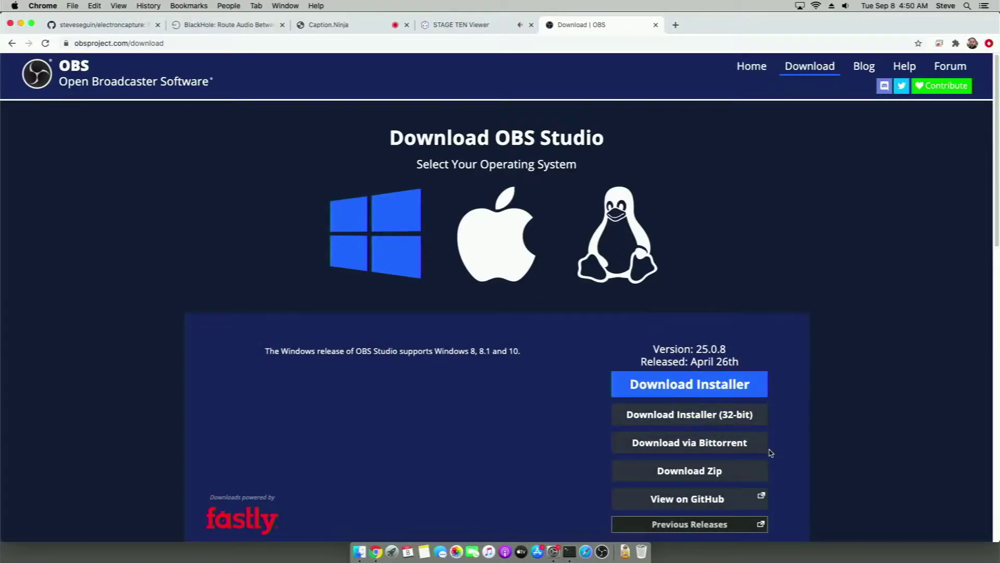
pyautogui.click(632, 276)
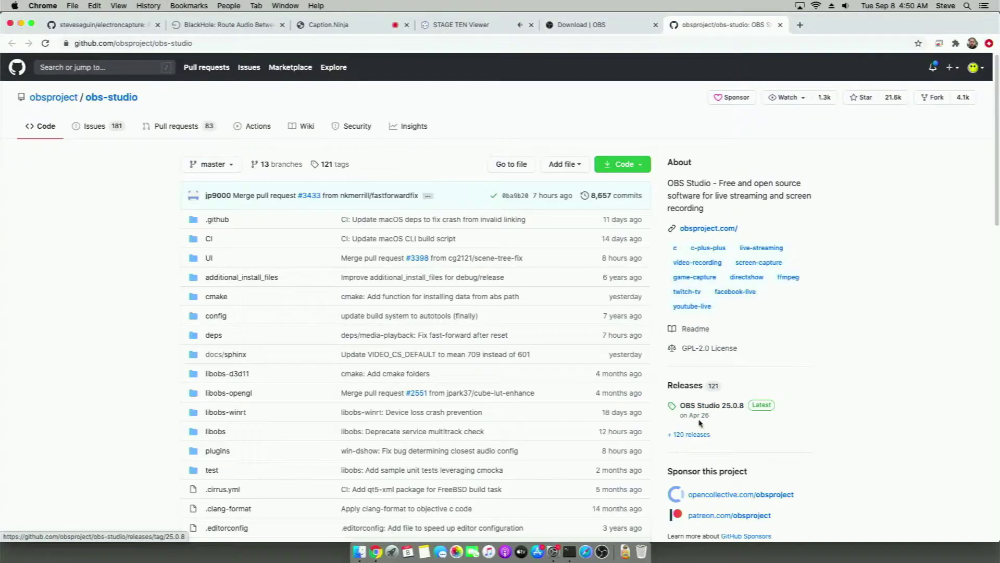
pyautogui.click(695, 409)
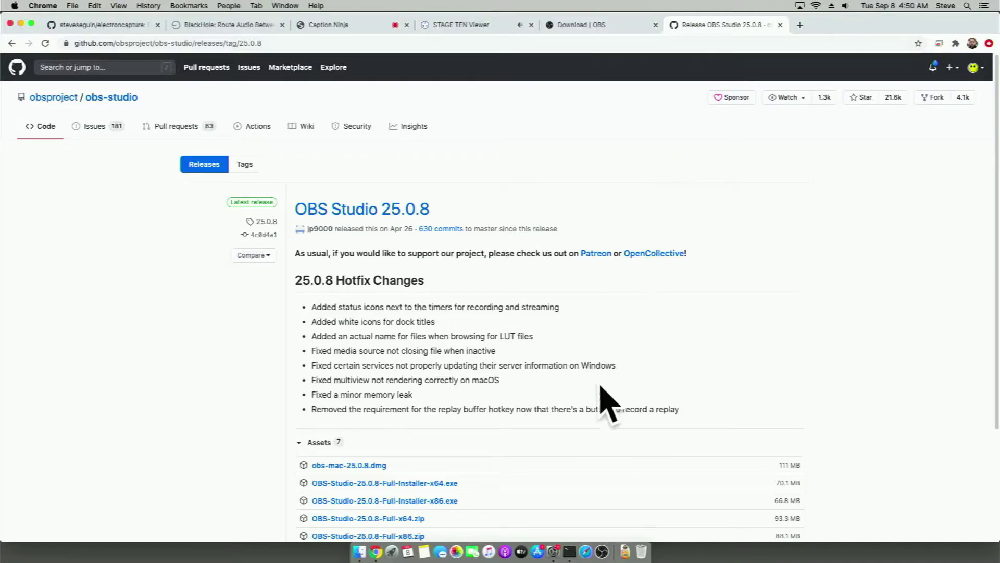
pyautogui.click(780, 25)
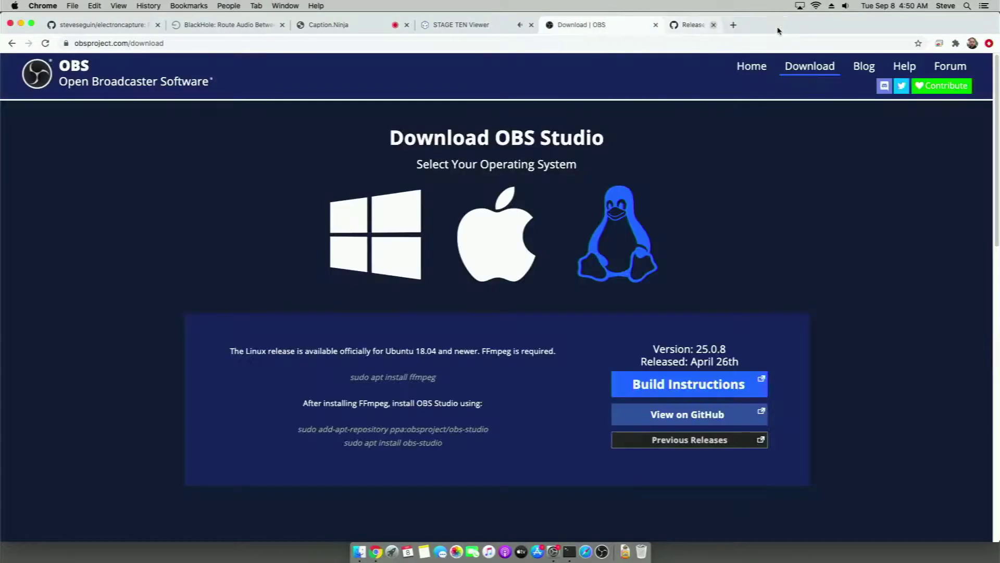
pyautogui.click(656, 25)
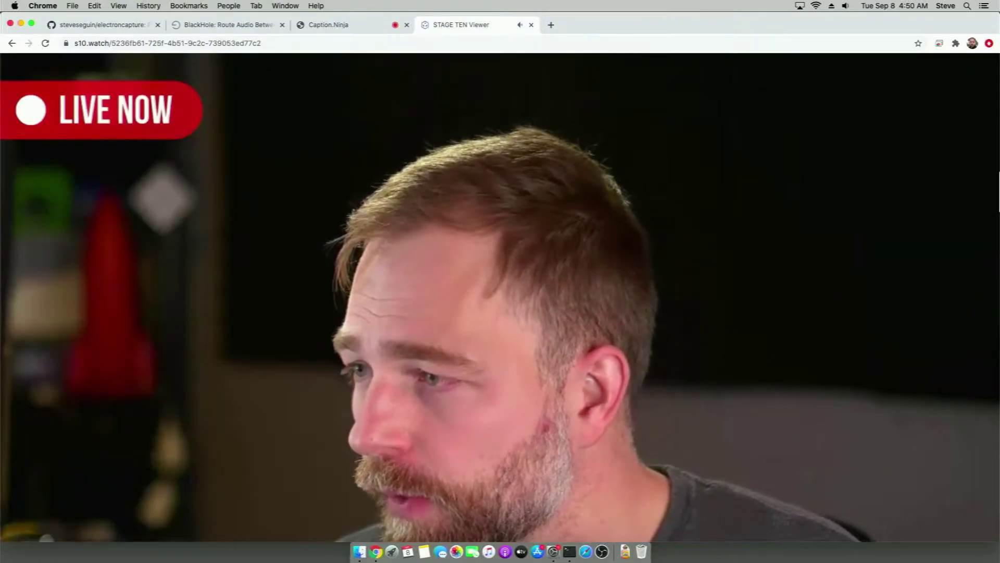
# Launch OBS on the right half of the screen and copy the s10.watch viewer address
pyautogui.click(600, 543)
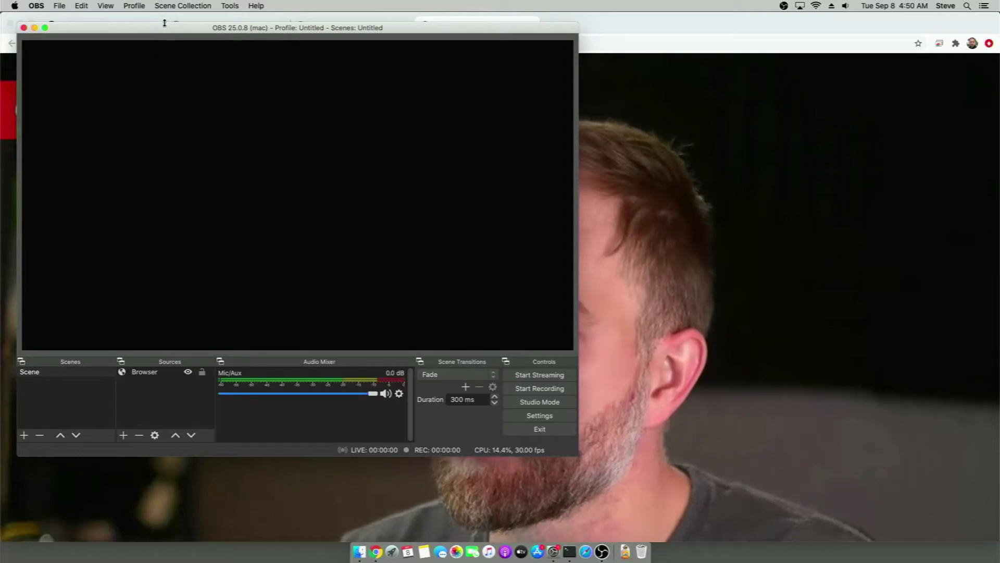
pyautogui.moveTo(164, 30); pyautogui.dragTo(539, 78)
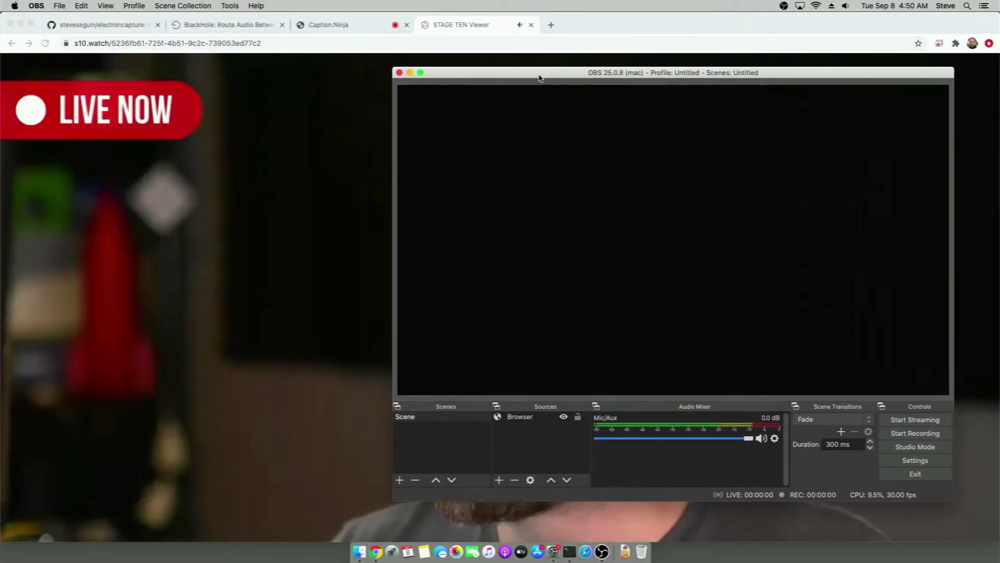
pyautogui.click(339, 42)
pyautogui.rightClick(340, 43)
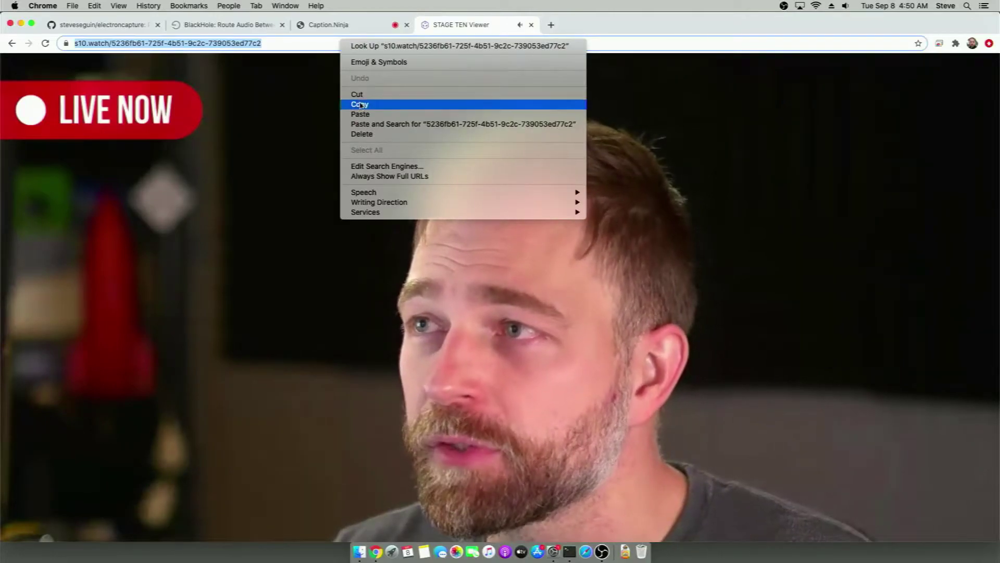
pyautogui.click(360, 104)
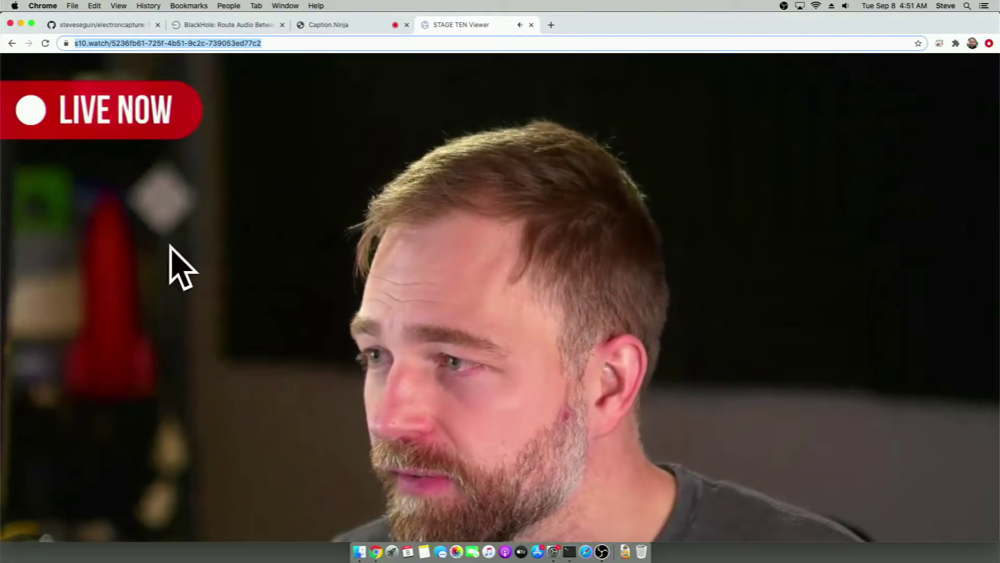
pyautogui.click(604, 548)
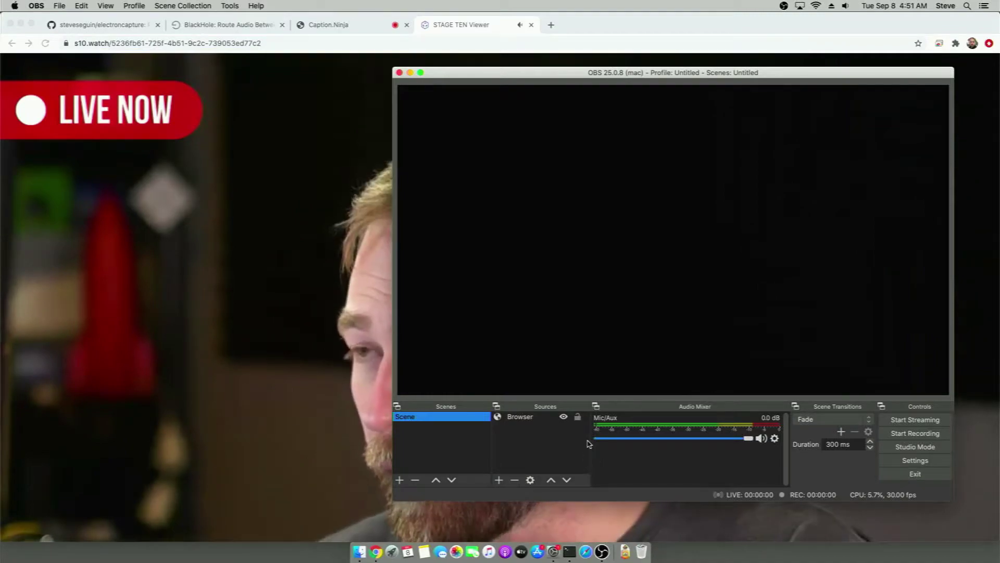
# Add a Browser 2 source with the pasted viewer URL, width 1280 and OBS-controlled audio
pyautogui.click(499, 479)
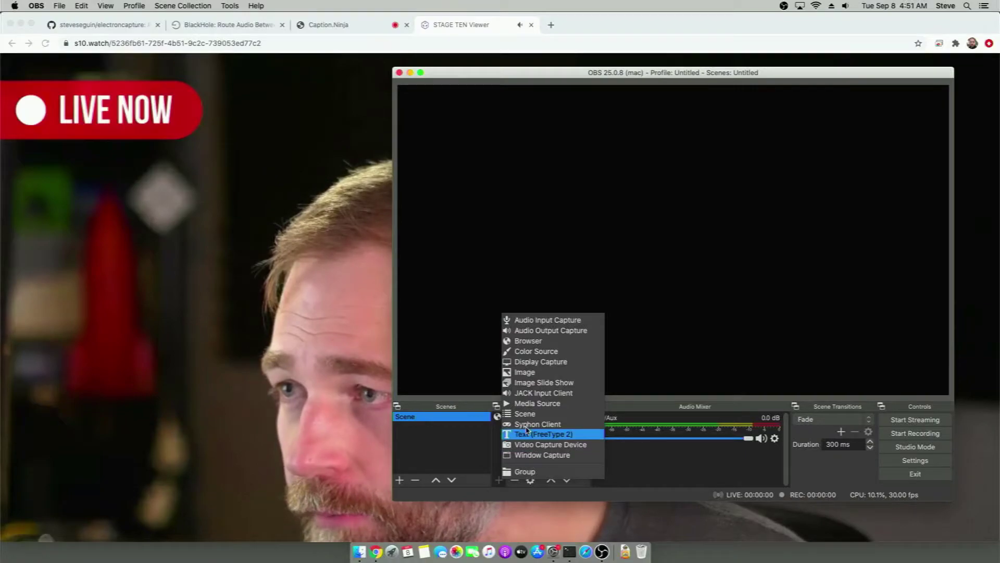
pyautogui.click(543, 342)
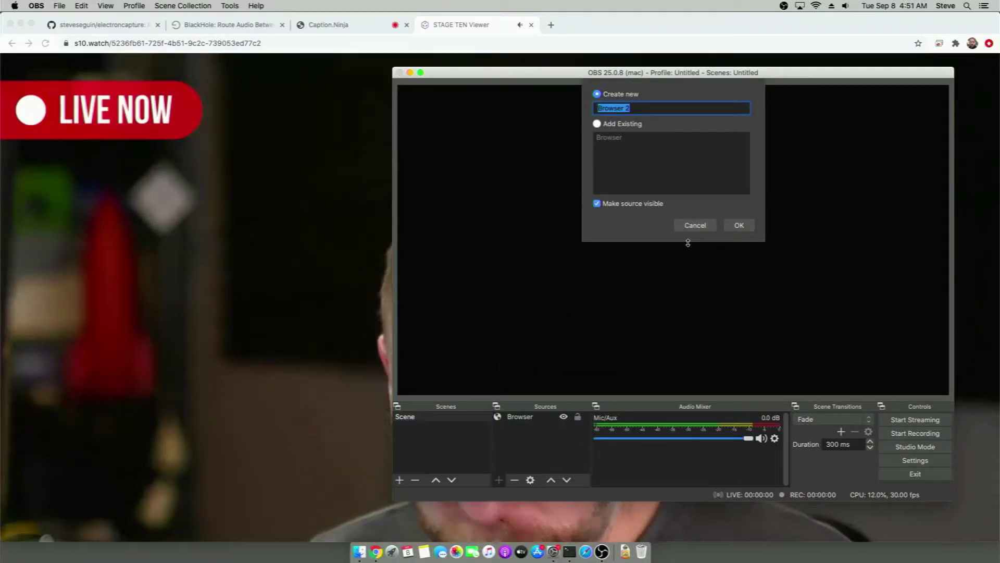
pyautogui.click(738, 225)
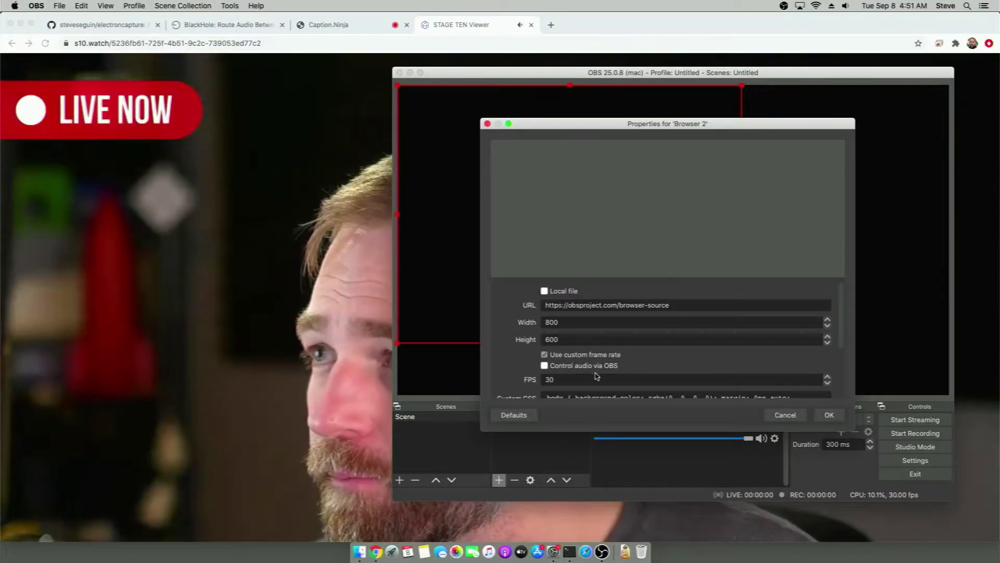
pyautogui.moveTo(577, 308); pyautogui.dragTo(520, 309)
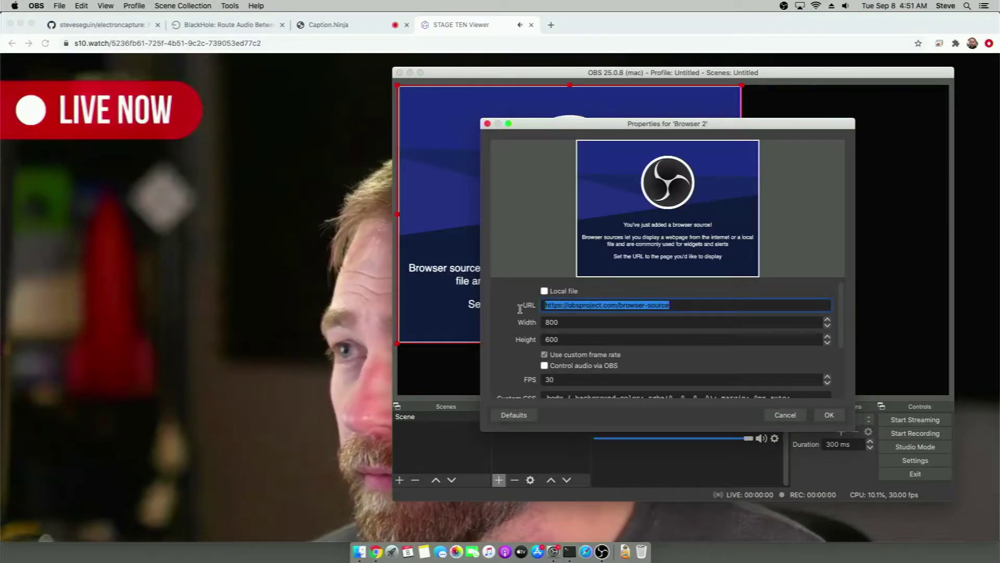
pyautogui.press('super+v')
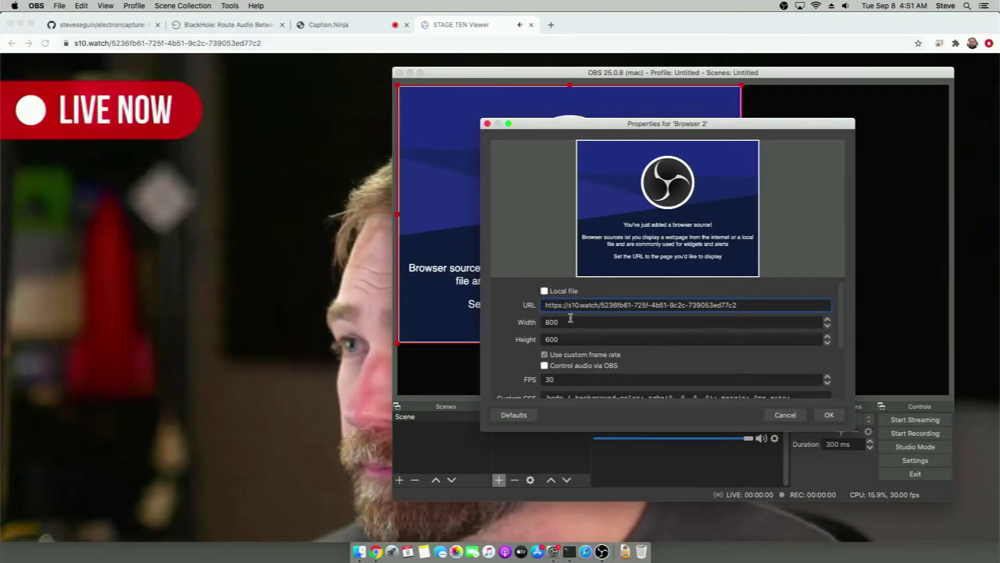
pyautogui.click(563, 322)
pyautogui.write('1280')
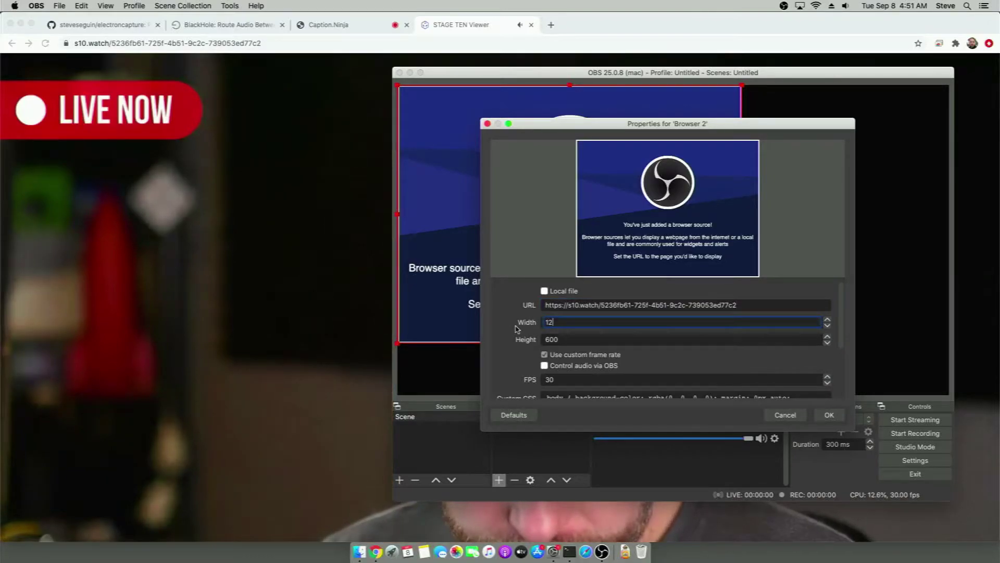
pyautogui.press('Tab')
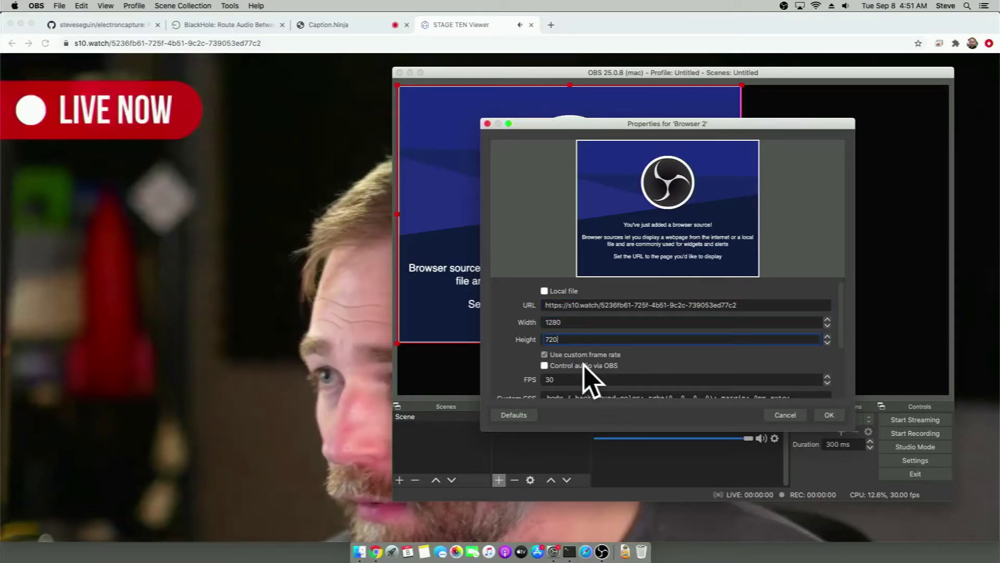
pyautogui.click(545, 366)
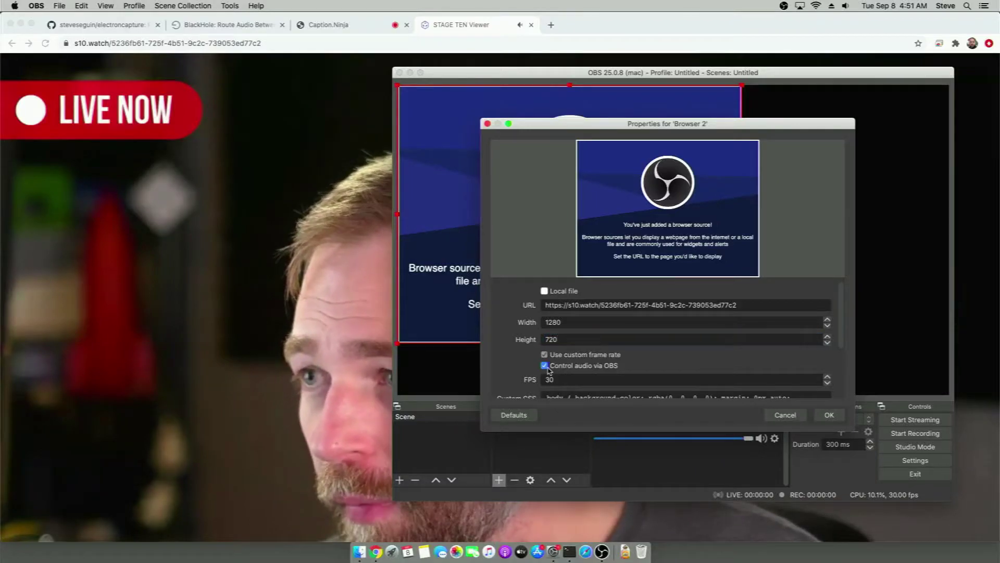
pyautogui.click(828, 415)
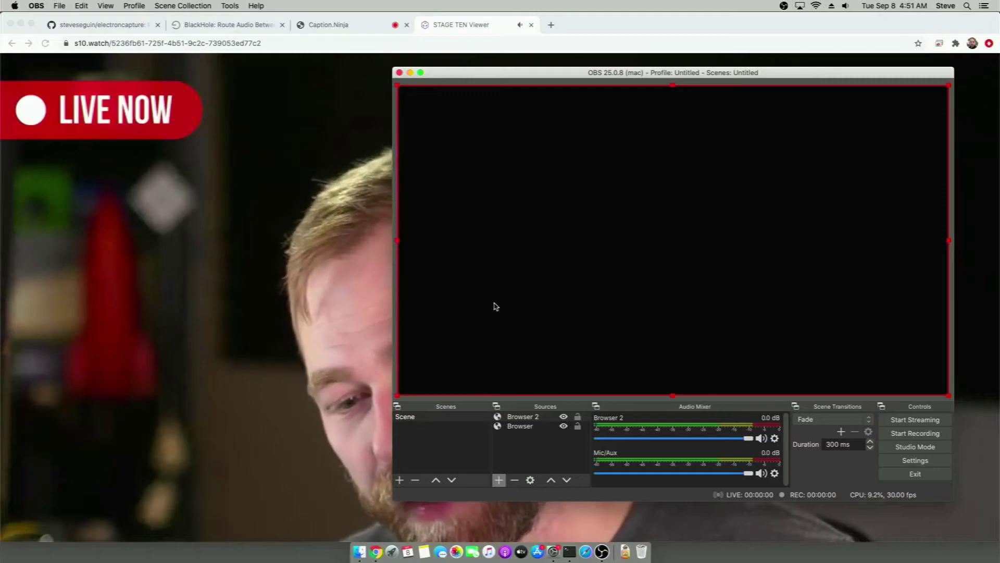
# Remove the Browser 2 source from the scene and return to Chrome
pyautogui.rightClick(523, 416)
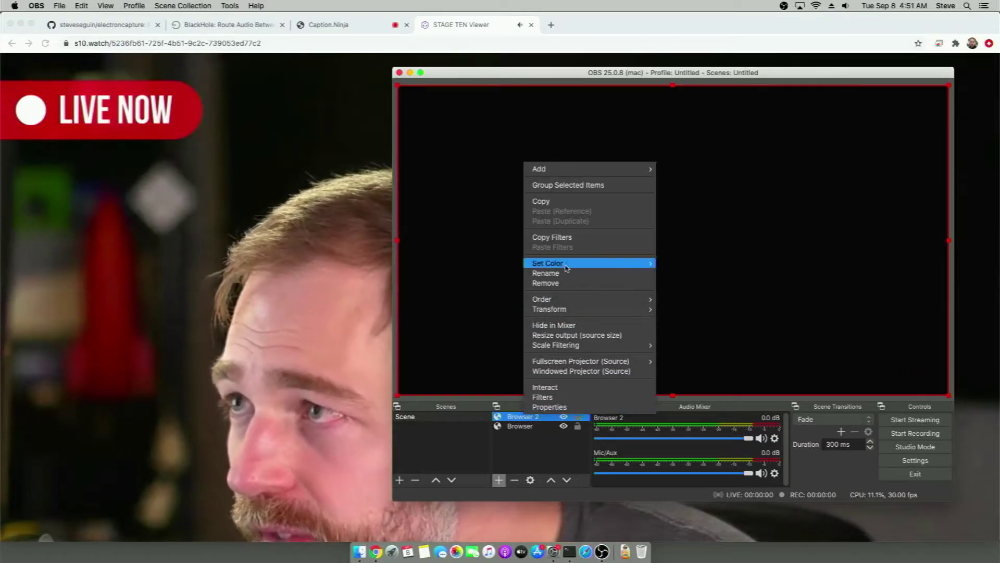
pyautogui.click(565, 281)
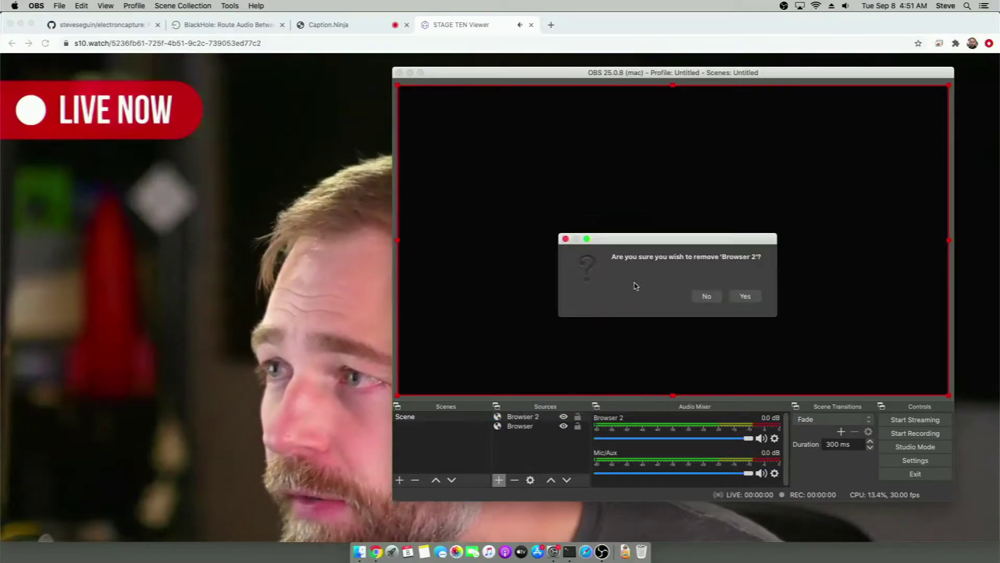
pyautogui.click(753, 300)
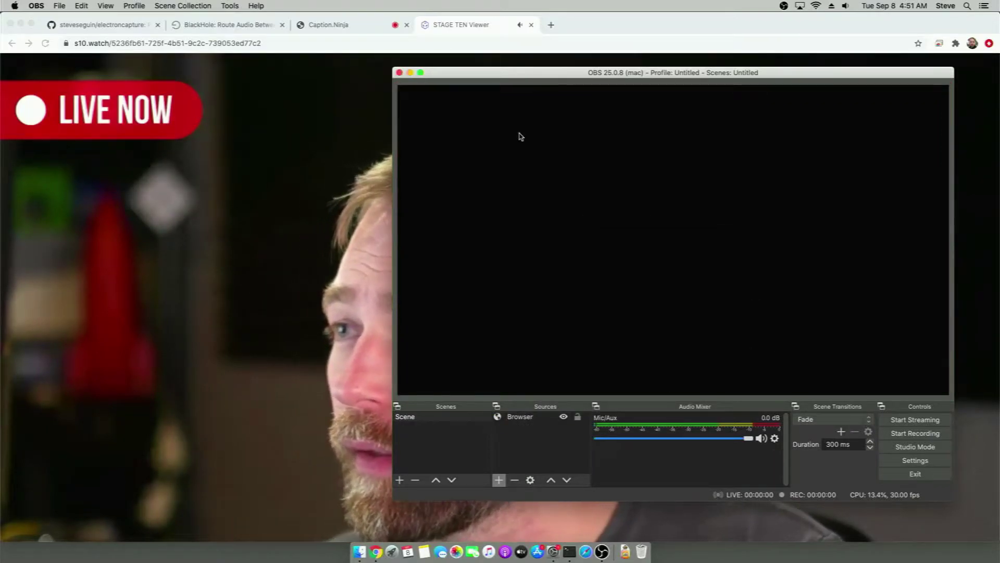
pyautogui.click(620, 44)
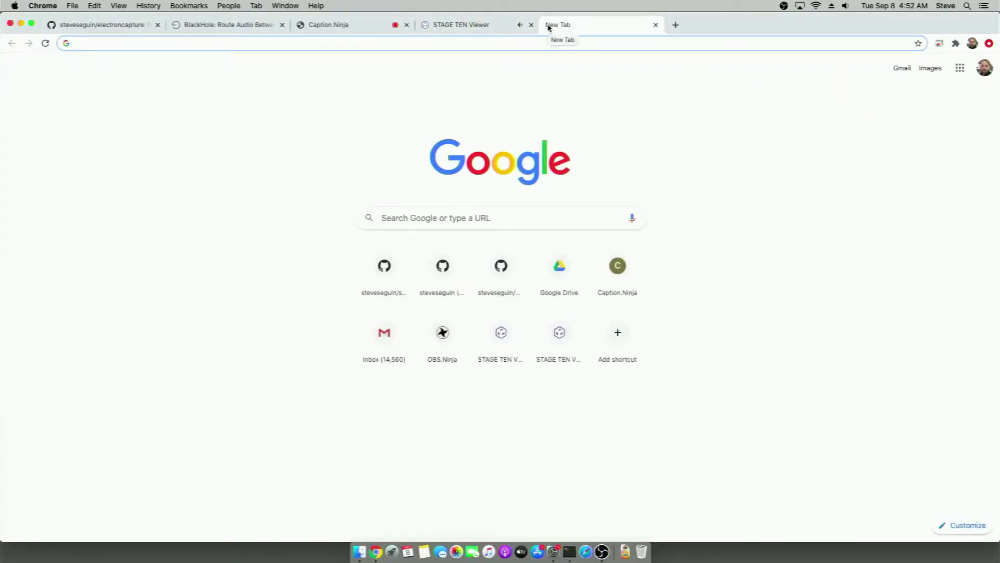
# Download s10watch-1.0.0.dmg from the github.com/steveseguin/s10capture Version 1.0 release
pyautogui.write('github.co')
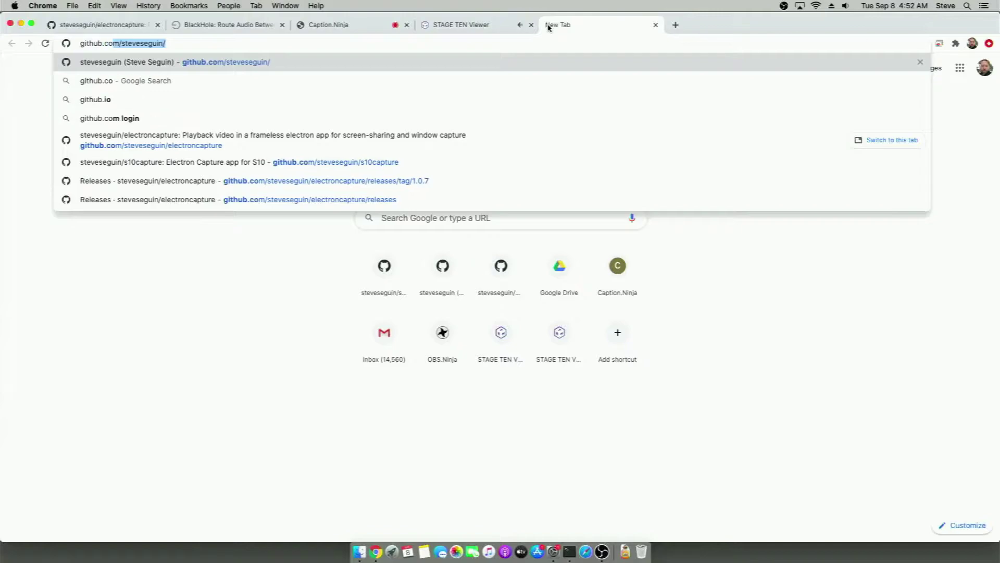
pyautogui.write('m/steveseguin/')
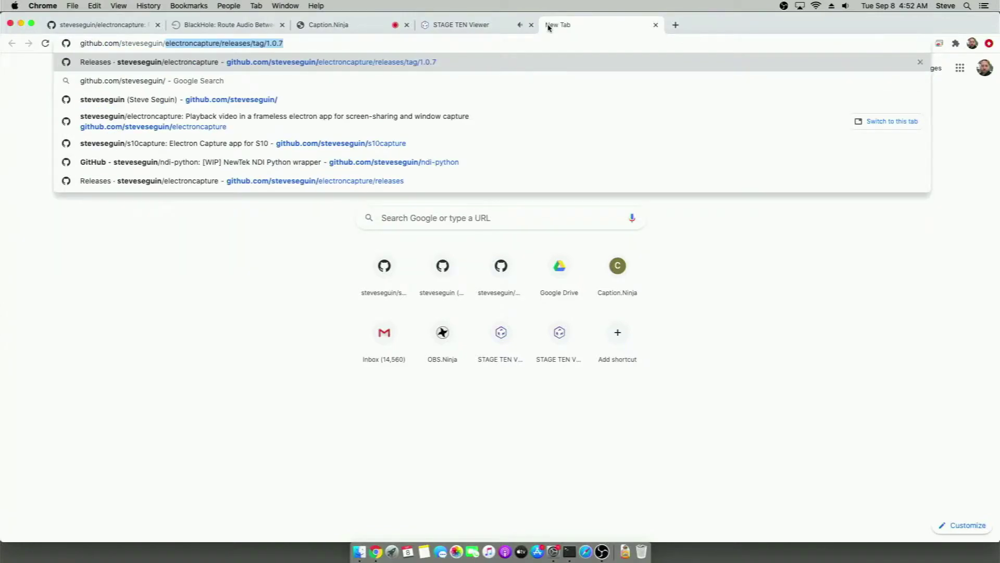
pyautogui.write('s10')
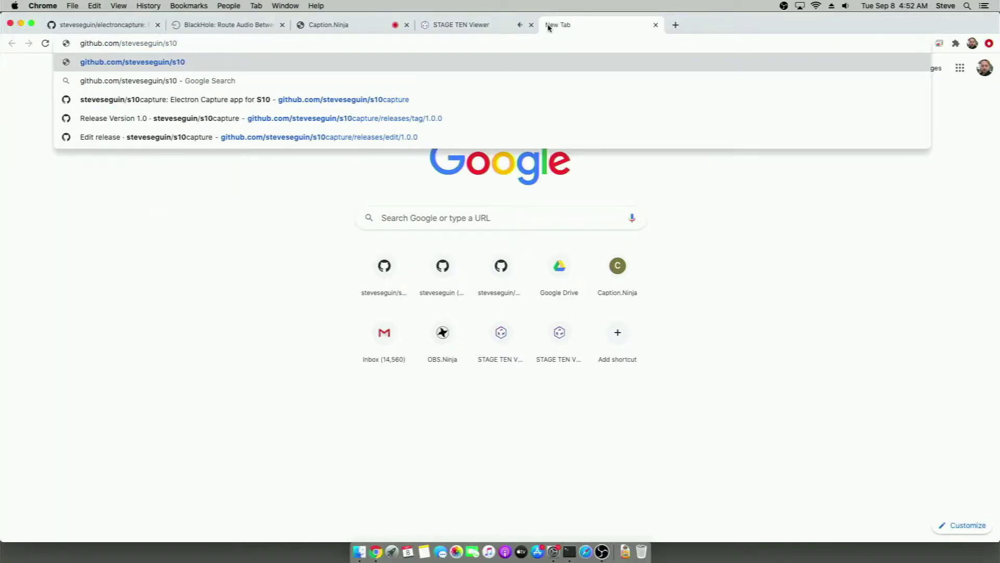
pyautogui.write('capture')
pyautogui.press('Return')
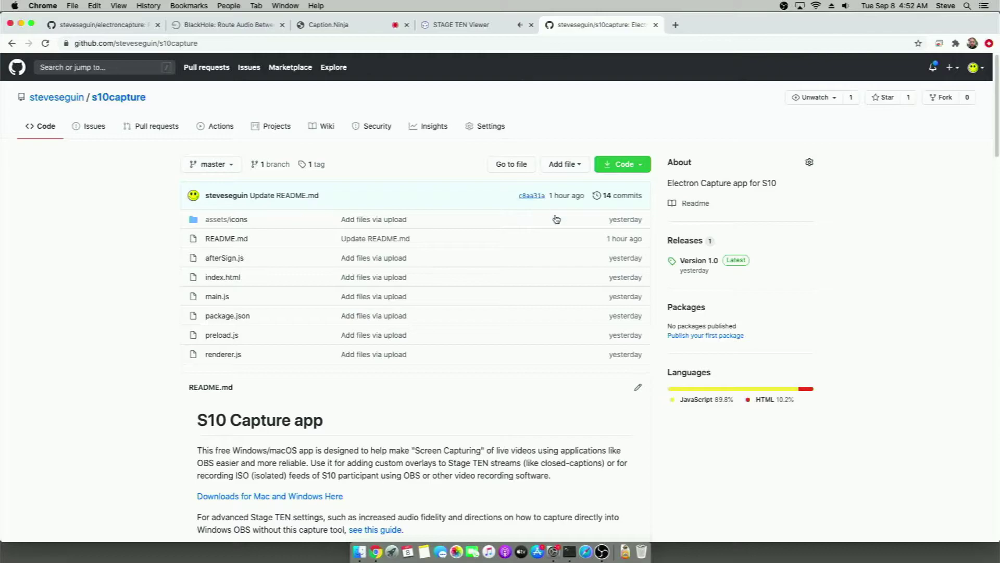
pyautogui.click(678, 266)
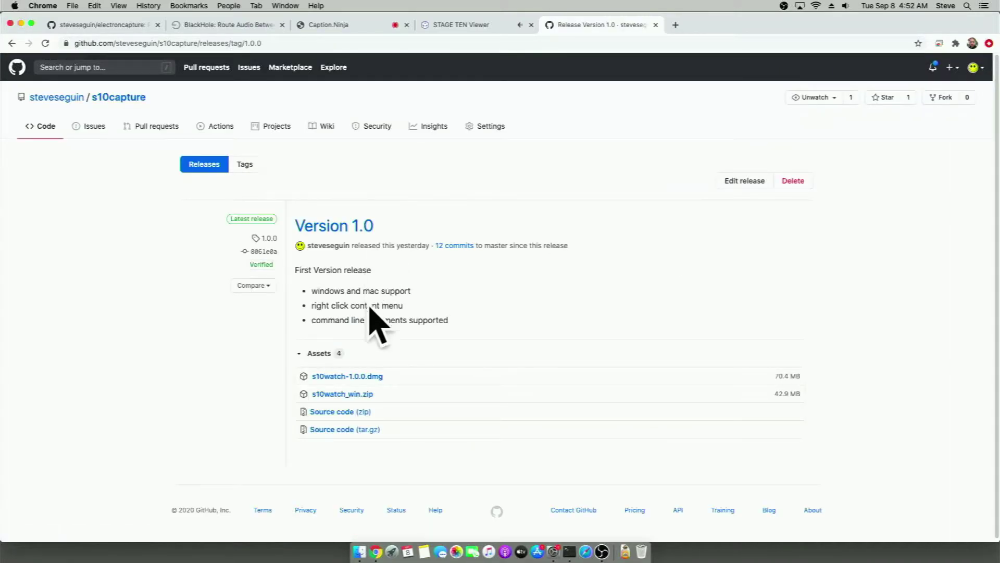
pyautogui.click(359, 380)
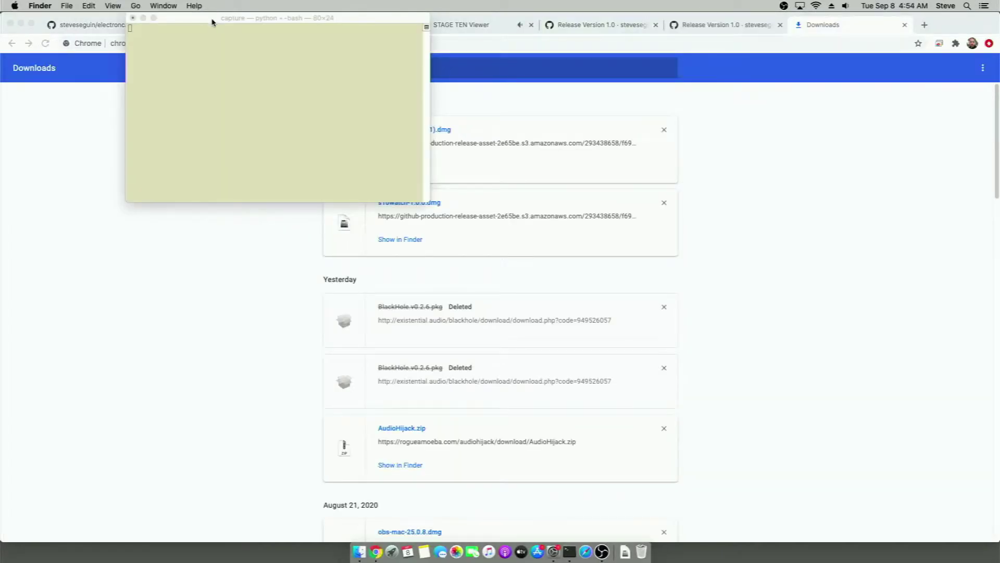
pyautogui.moveTo(212, 22); pyautogui.dragTo(380, 67)
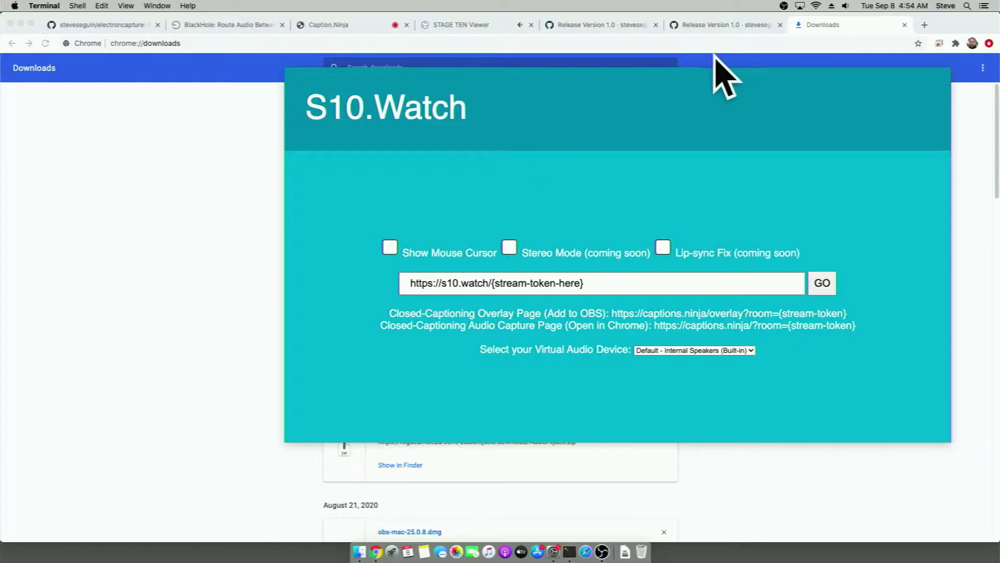
# Replace the {stream-token-here} placeholder in the URL field with the single pasted s10.watch stream link
pyautogui.moveTo(614, 288); pyautogui.dragTo(400, 282)
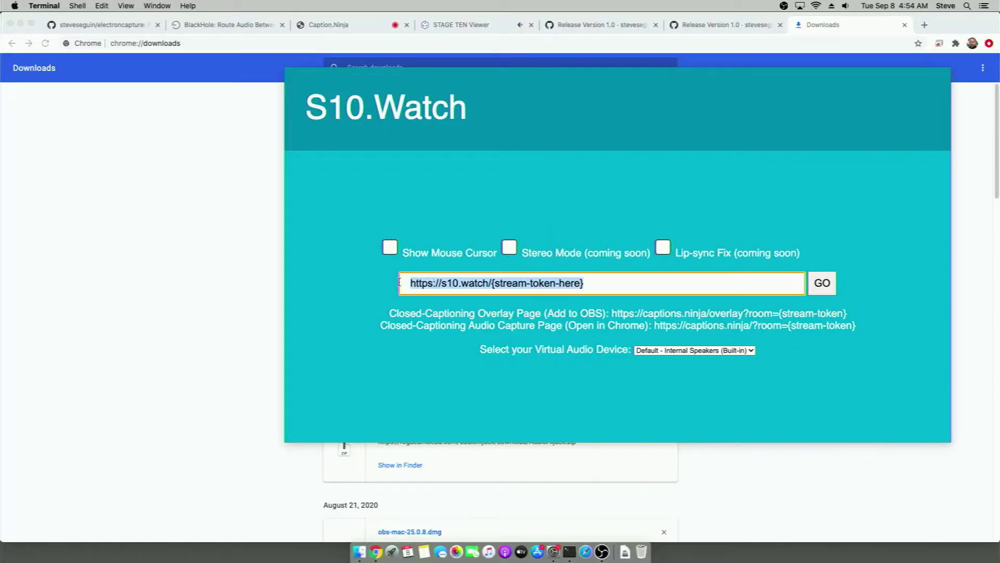
pyautogui.click(490, 286)
pyautogui.press('super+shift+Right')
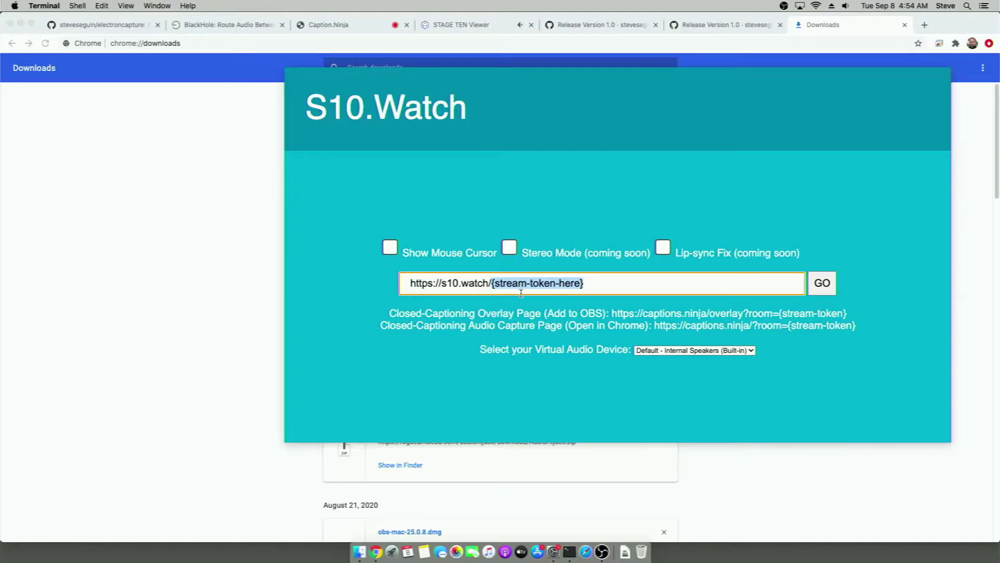
pyautogui.press('super+v')
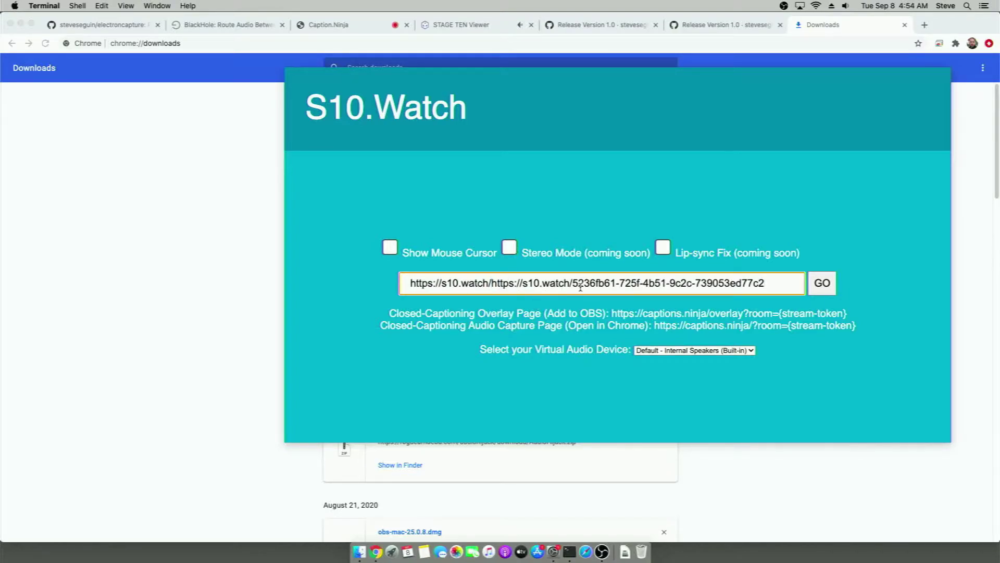
pyautogui.tripleClick(579, 283)
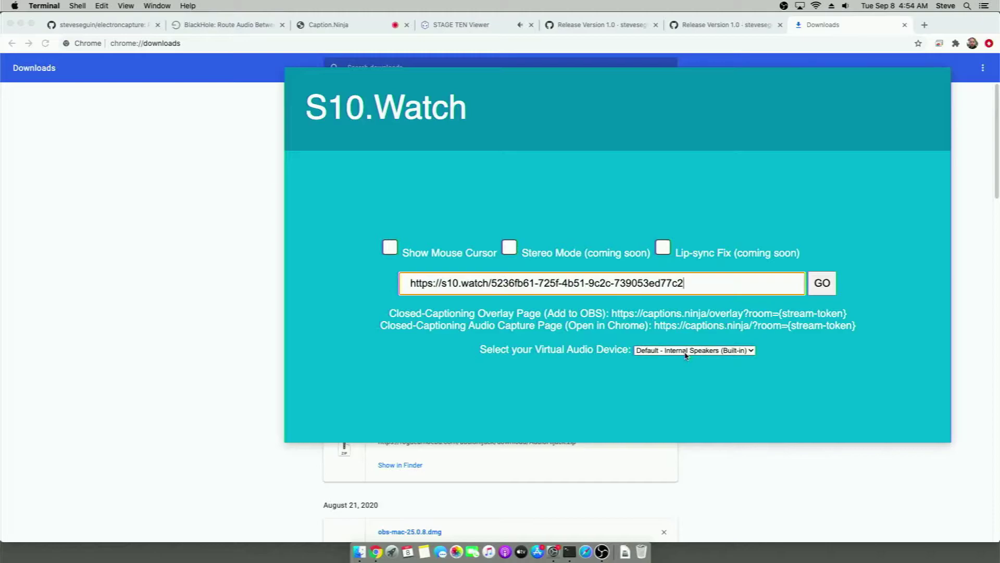
# Press GO to play the live stream and move its window lower left
pyautogui.click(808, 293)
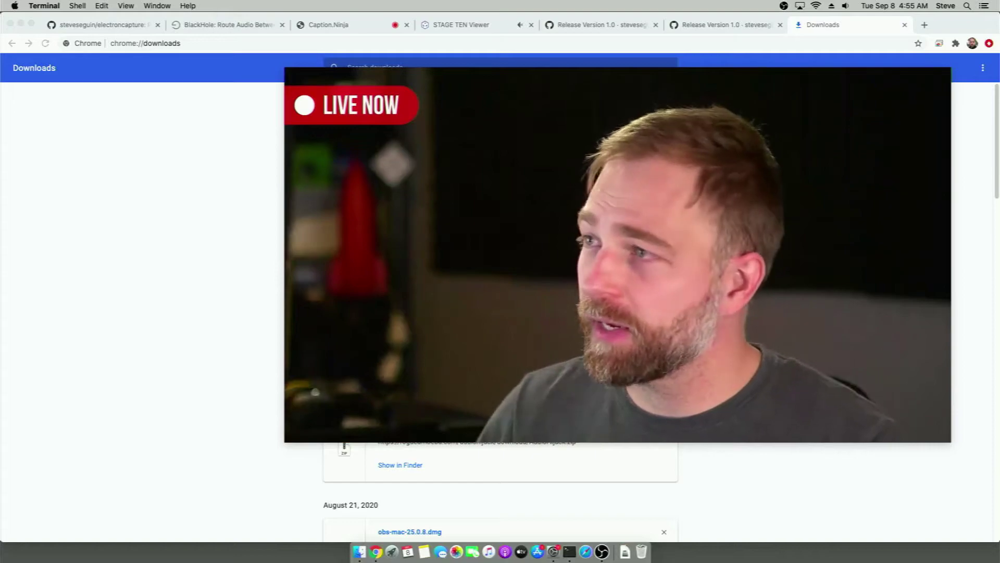
pyautogui.moveTo(455, 101); pyautogui.dragTo(393, 123)
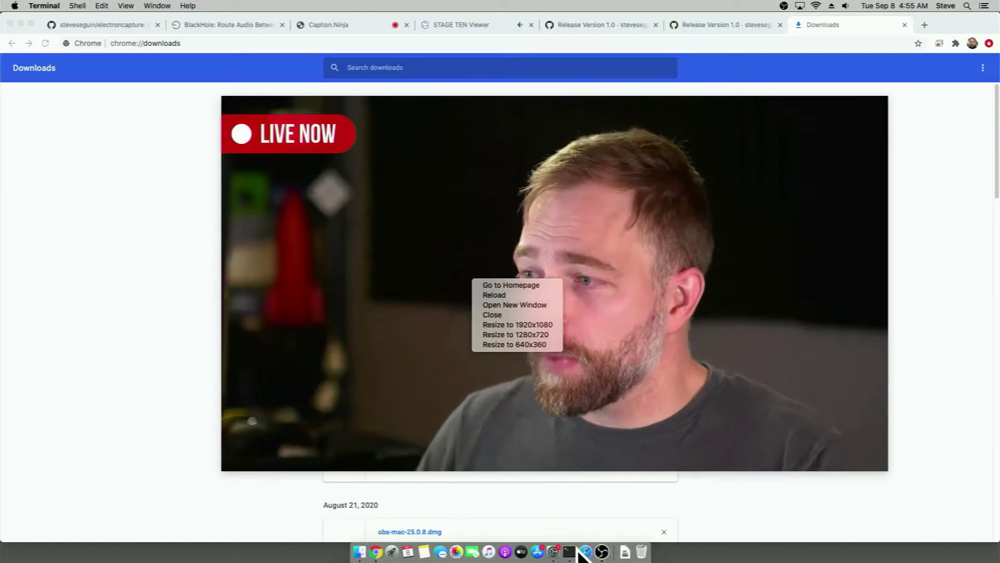
pyautogui.click(601, 553)
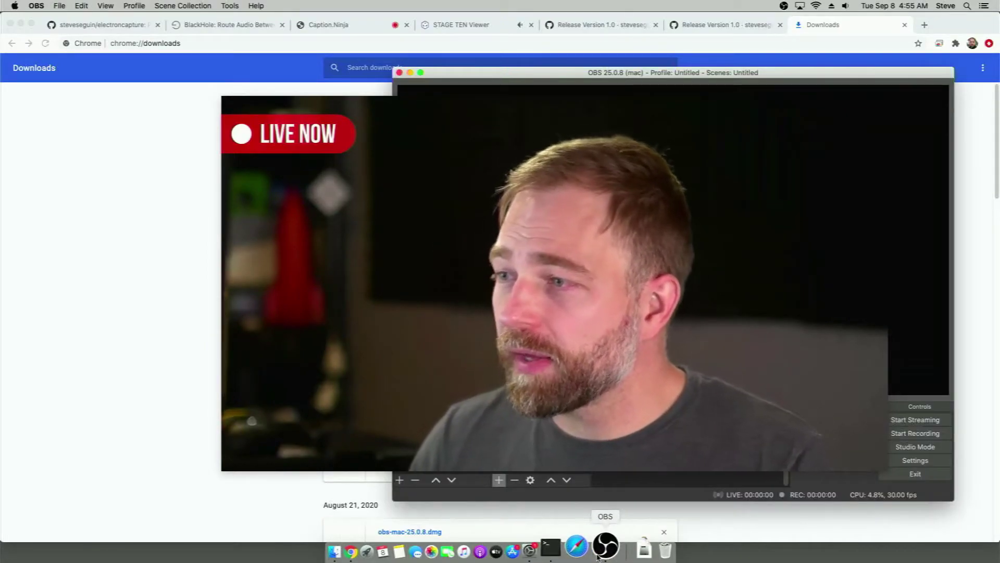
# Move the S10 Capture video window to the top left and resize it to 640x360
pyautogui.click(386, 107)
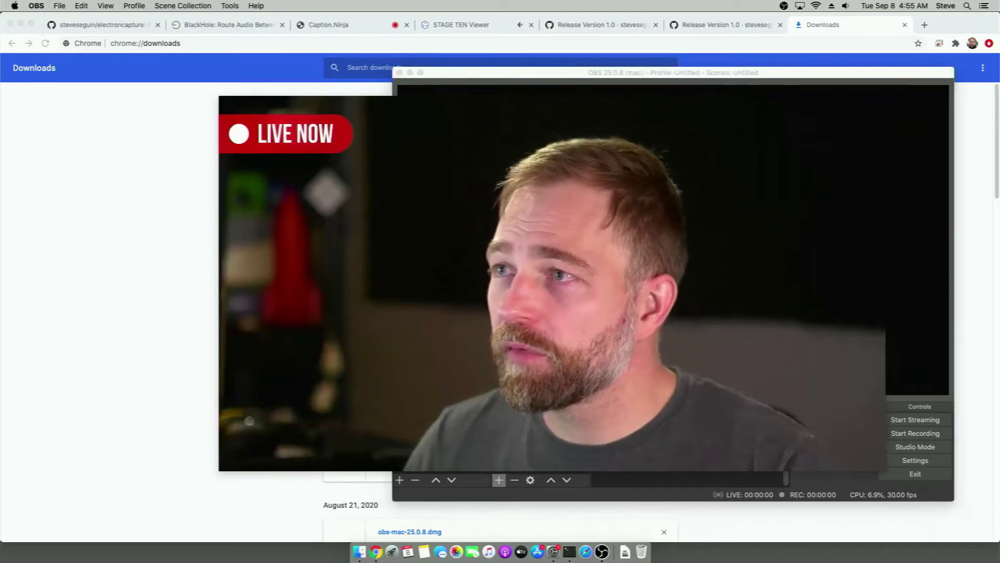
pyautogui.moveTo(386, 107); pyautogui.dragTo(221, 98)
pyautogui.rightClick(198, 197)
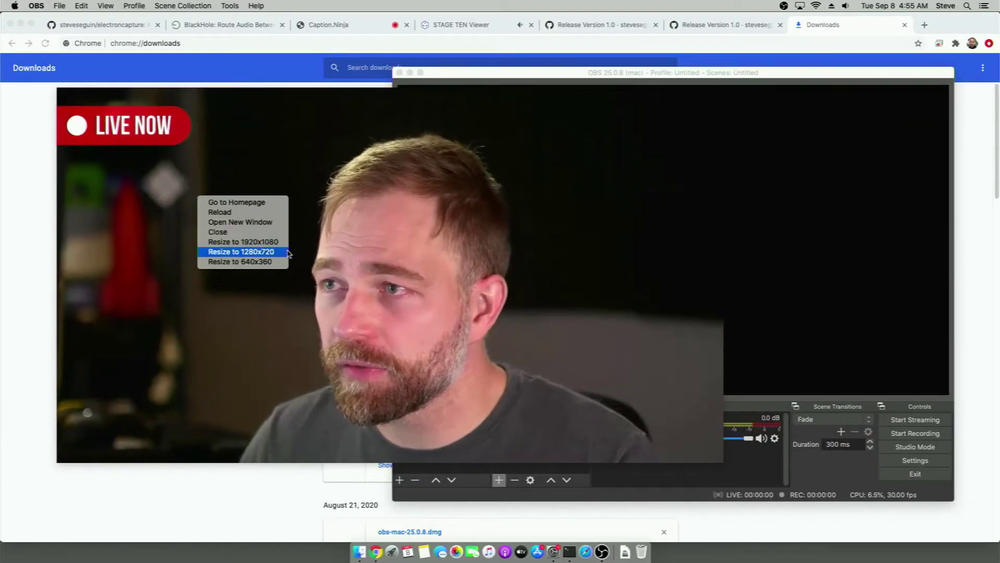
pyautogui.click(239, 261)
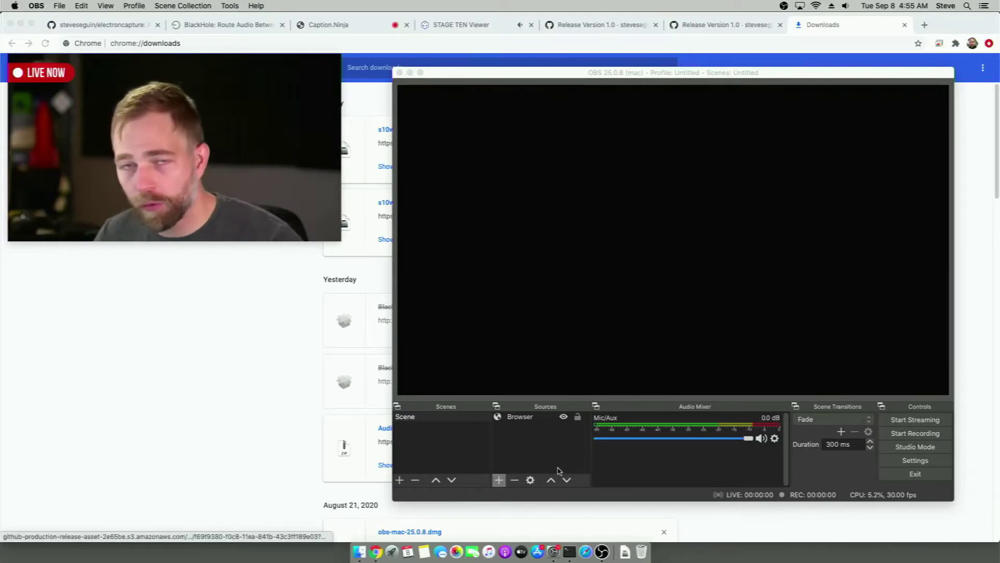
pyautogui.click(498, 480)
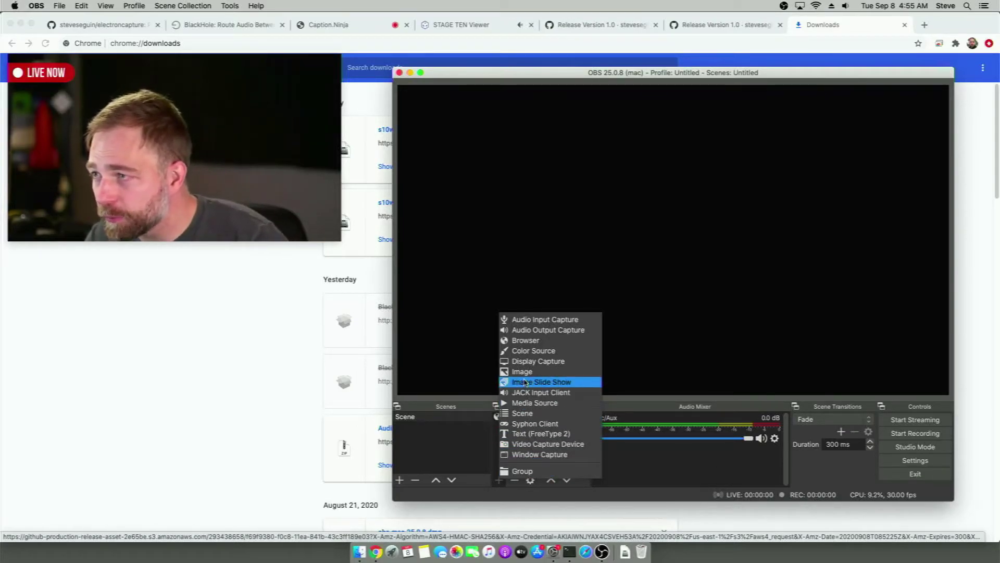
# Add a Display Capture of display 0 cropped to the '[capture] S10 Cap: 1' window
pyautogui.click(529, 362)
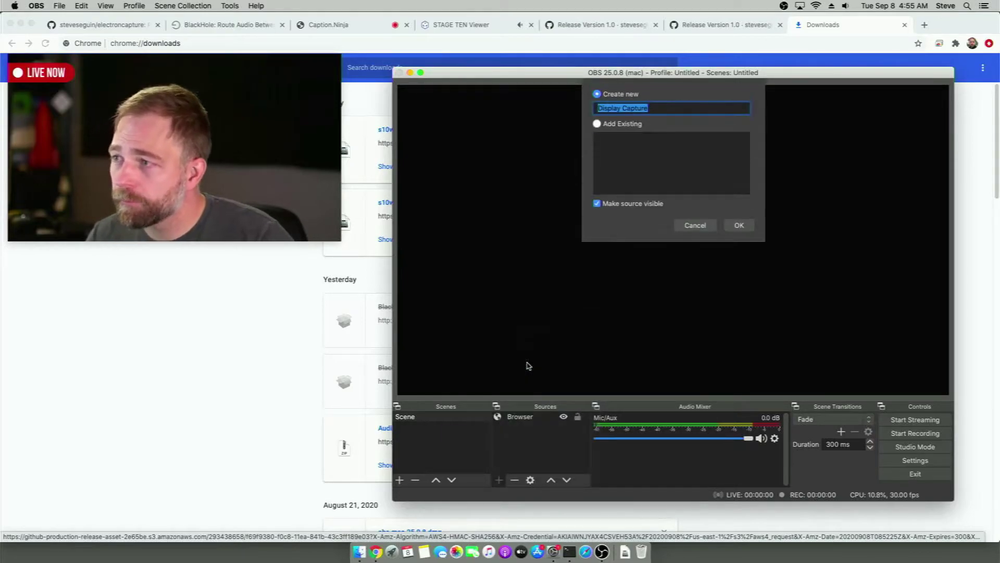
pyautogui.click(732, 231)
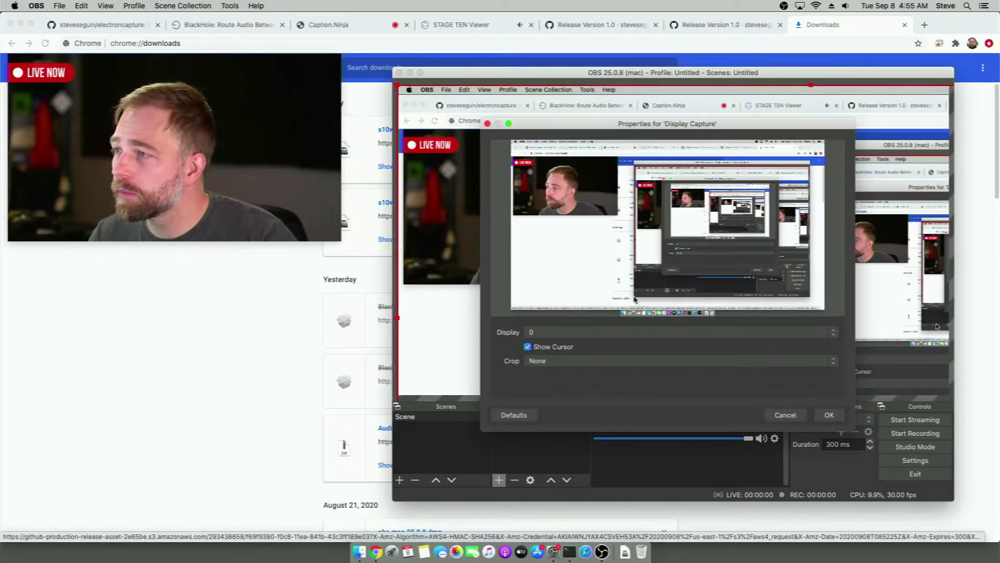
pyautogui.click(574, 332)
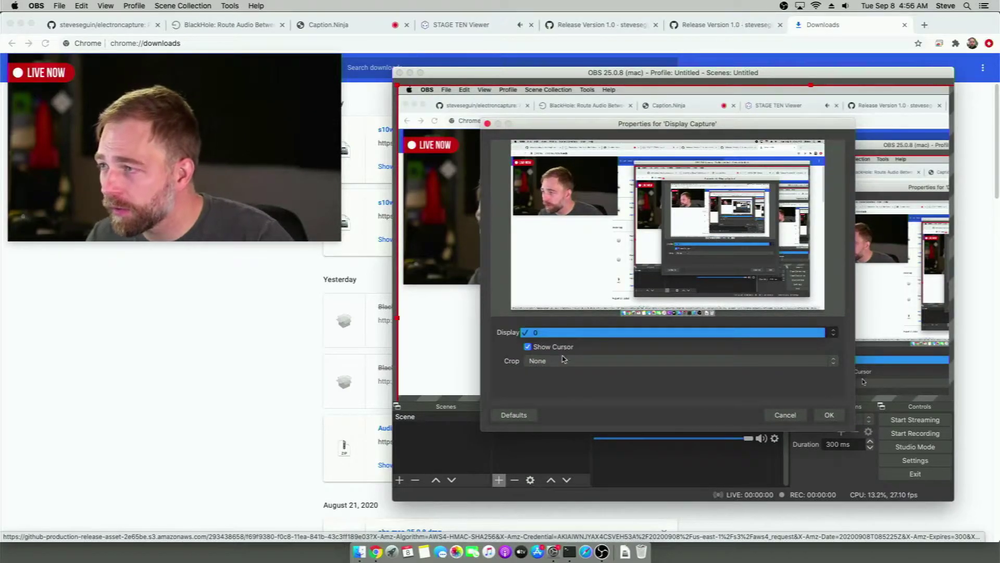
pyautogui.click(573, 336)
pyautogui.click(573, 360)
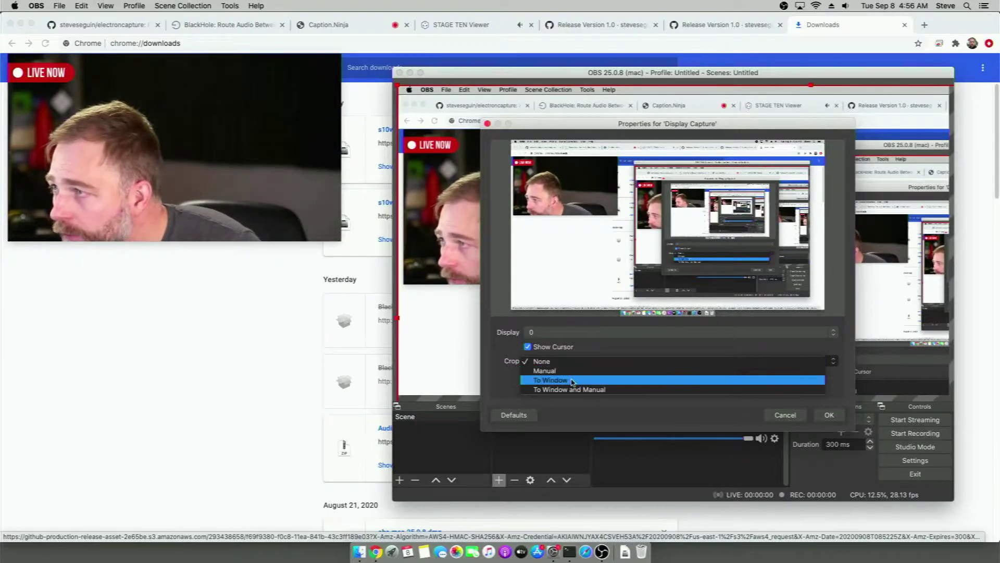
pyautogui.click(572, 380)
pyautogui.click(570, 377)
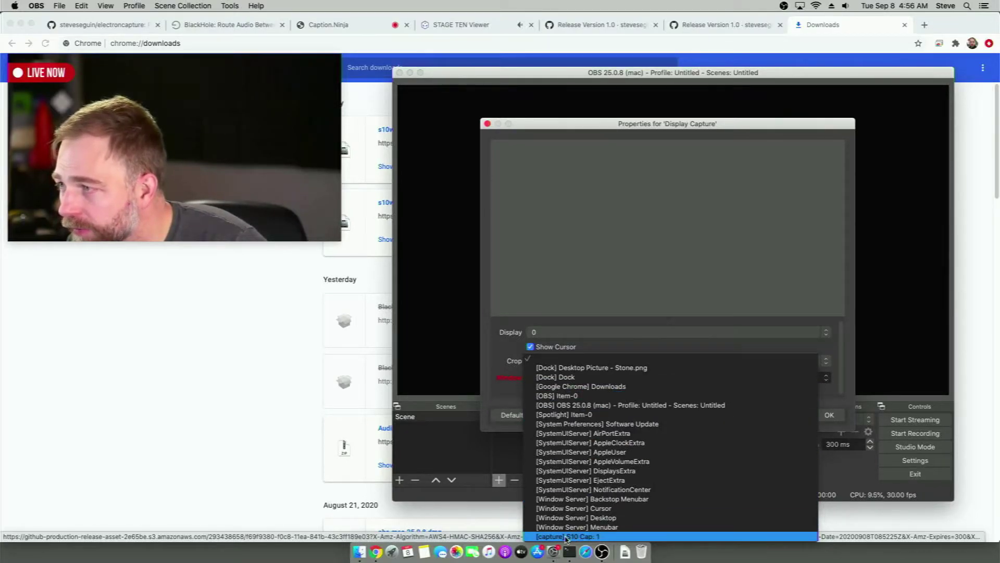
pyautogui.click(566, 536)
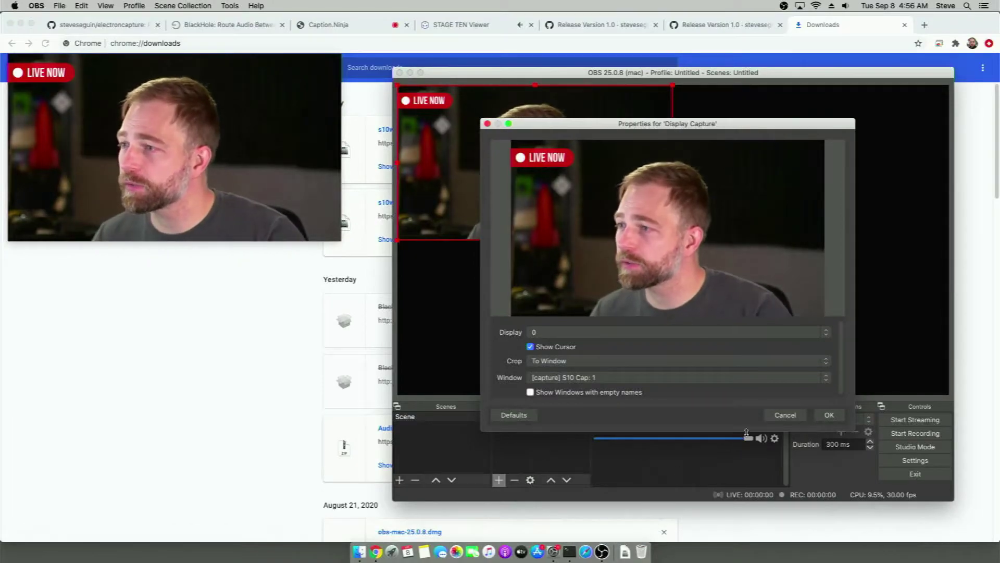
pyautogui.click(828, 415)
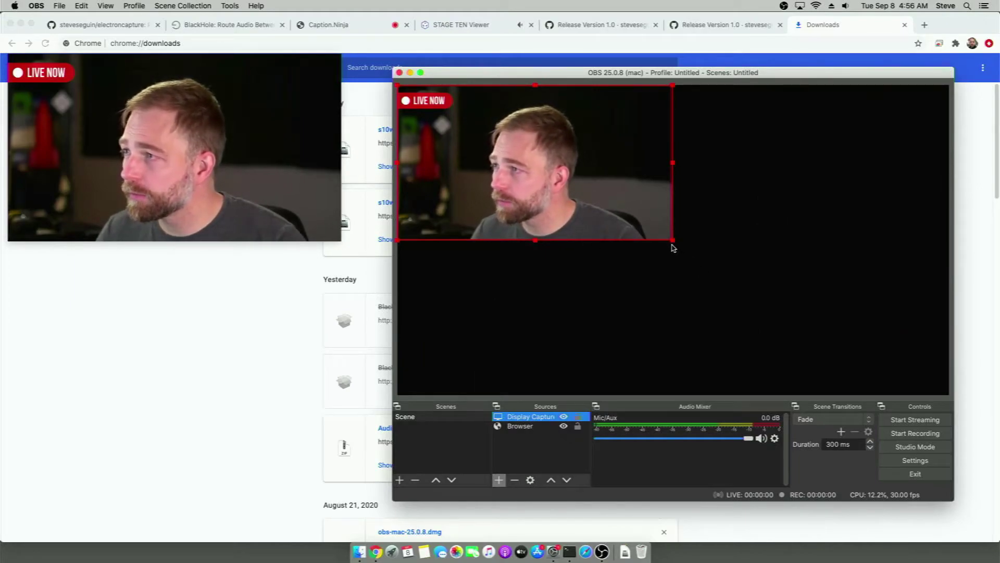
pyautogui.moveTo(674, 248); pyautogui.dragTo(748, 281)
pyautogui.click(663, 228)
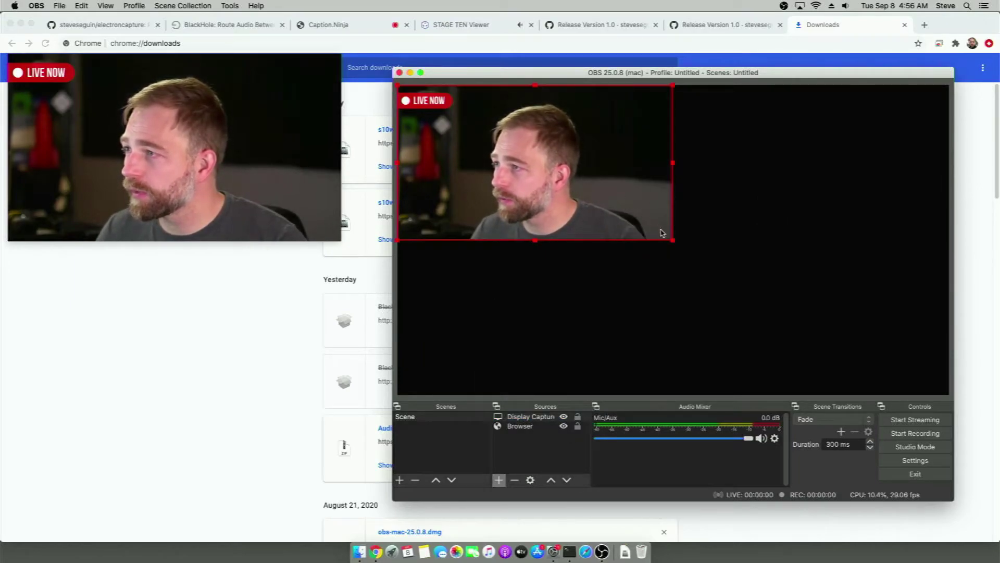
# Stretch the Display Capture to fill the whole canvas, then move the S10 Capture window lower left
pyautogui.moveTo(673, 246); pyautogui.dragTo(945, 374)
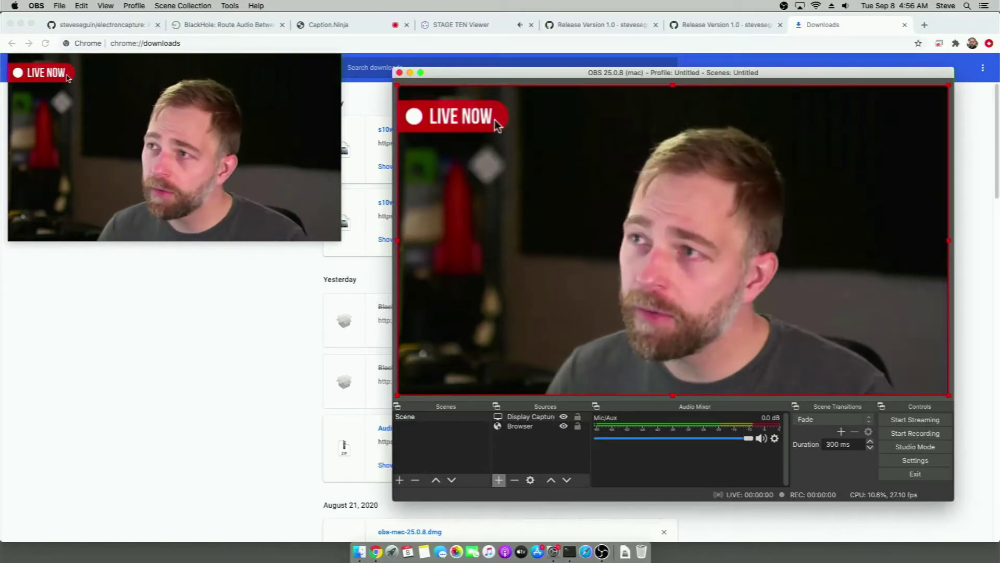
pyautogui.moveTo(87, 67); pyautogui.dragTo(103, 326)
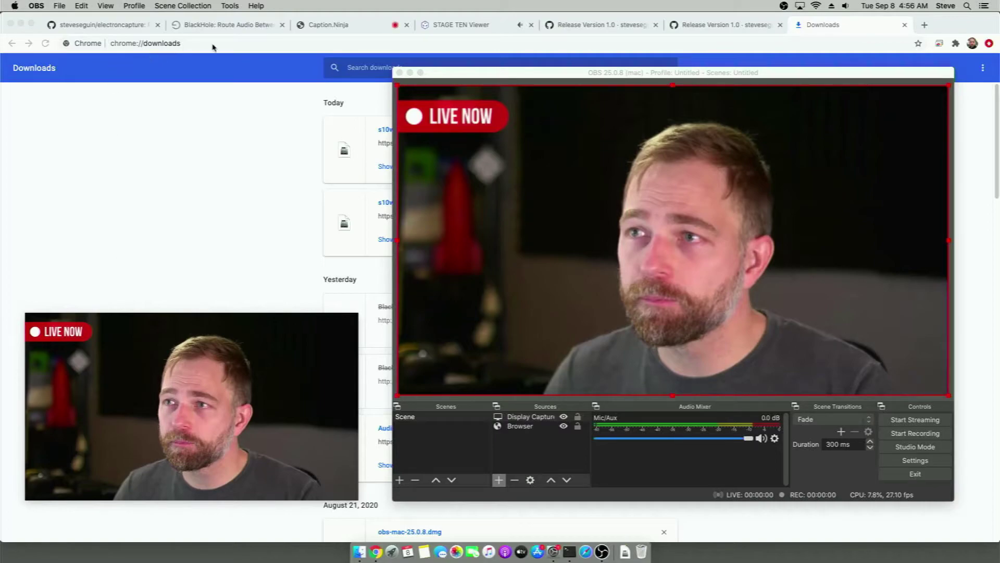
# Bring up the BlackHole download page in Chrome and move the video window to the lower right
pyautogui.click(223, 27)
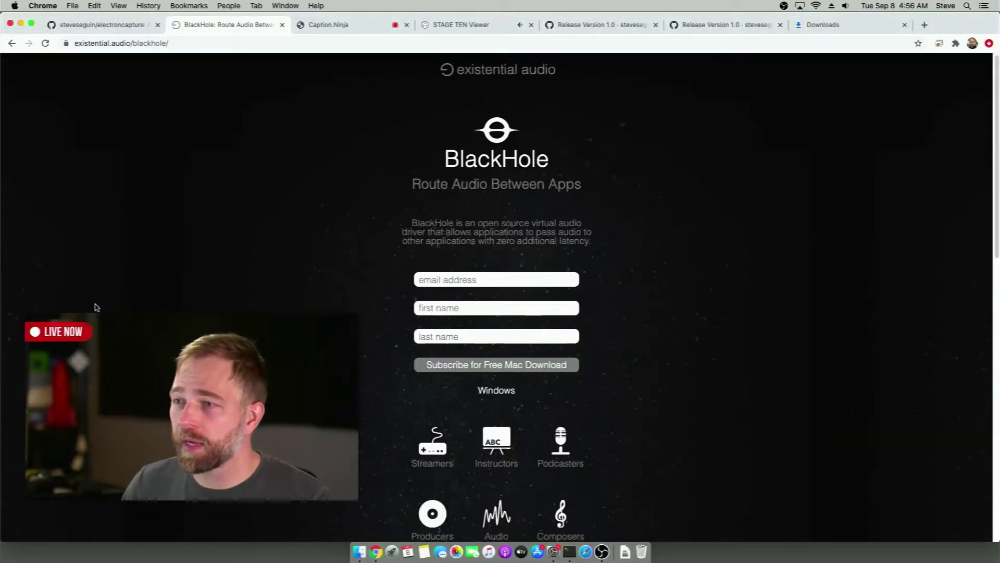
pyautogui.moveTo(68, 335); pyautogui.dragTo(712, 383)
pyautogui.click(710, 253)
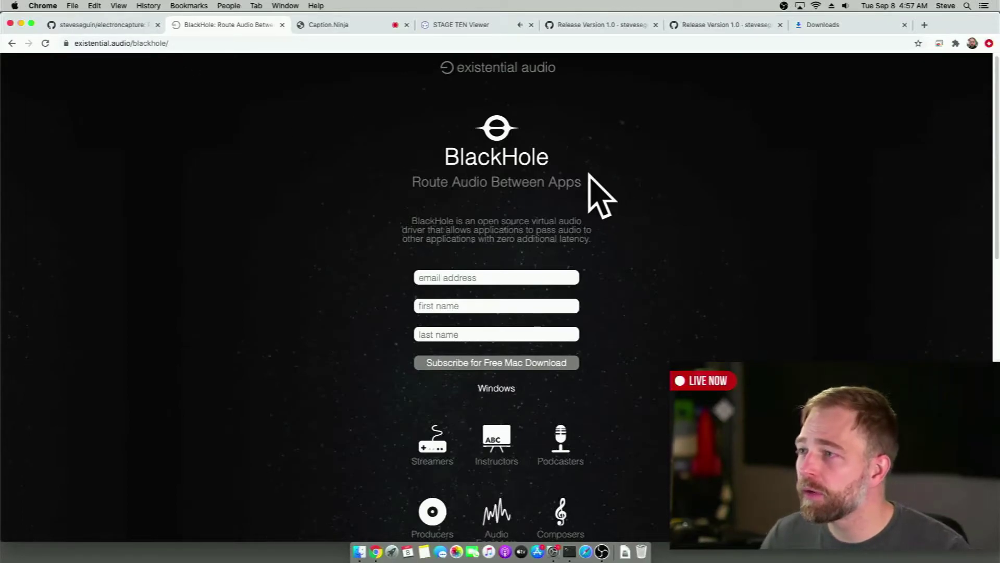
# Scroll to the Catalina download section and check that BlackHole 16ch is among the audio outputs
pyautogui.scroll(-5, 573, 198)
pyautogui.scroll(5, 501, 238)
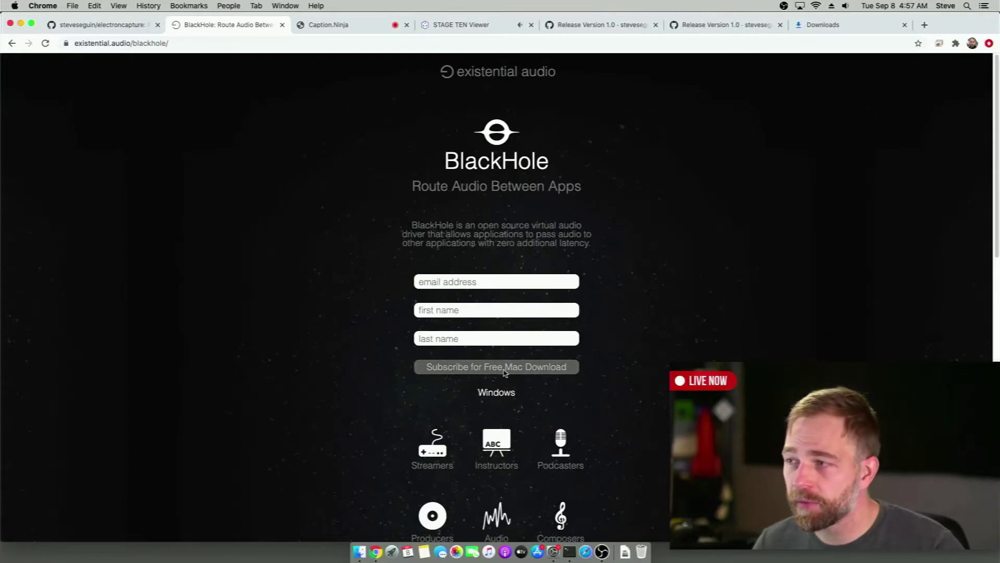
pyautogui.scroll(-10, 472, 291)
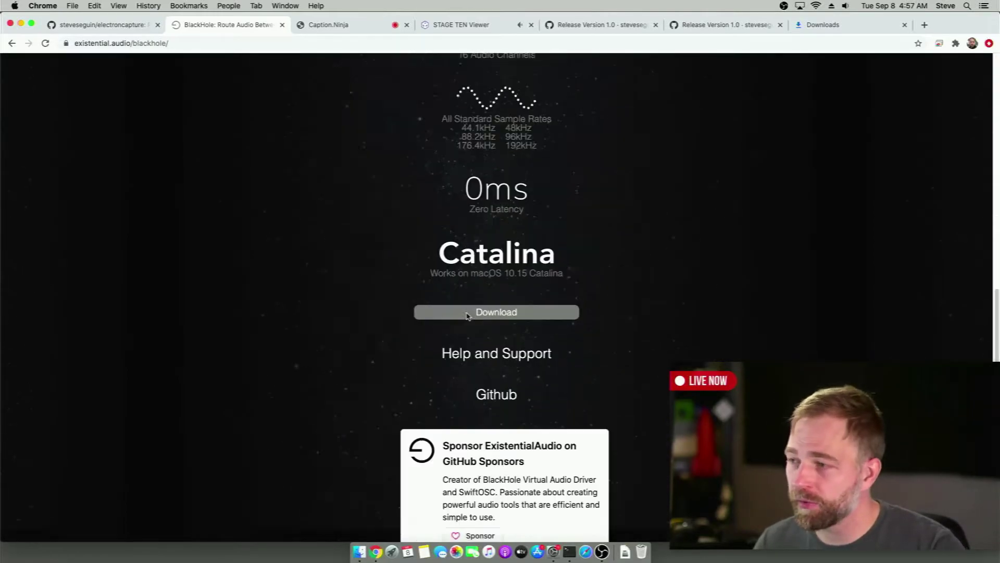
pyautogui.scroll(10, 469, 310)
pyautogui.scroll(-6, 468, 292)
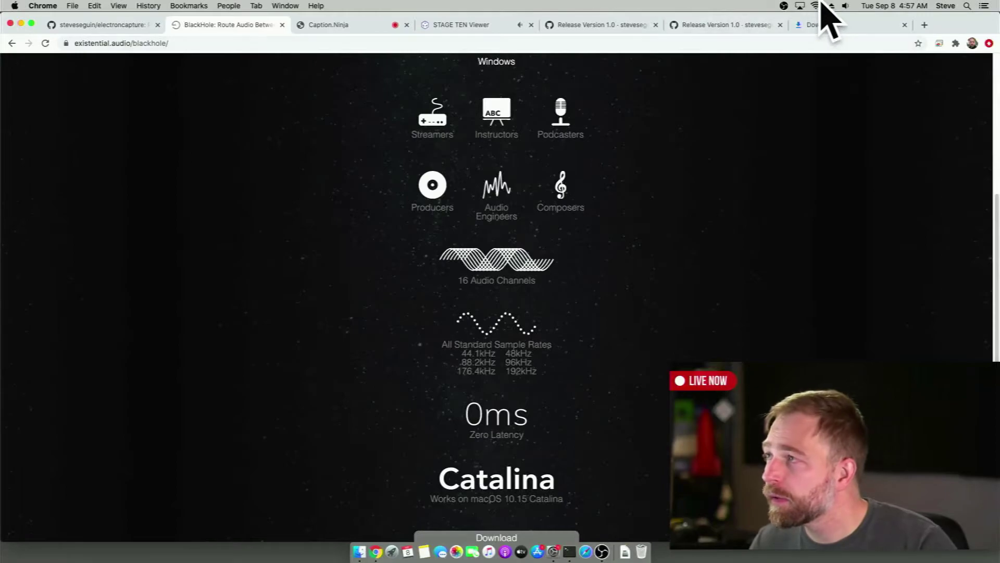
pyautogui.click(846, 6)
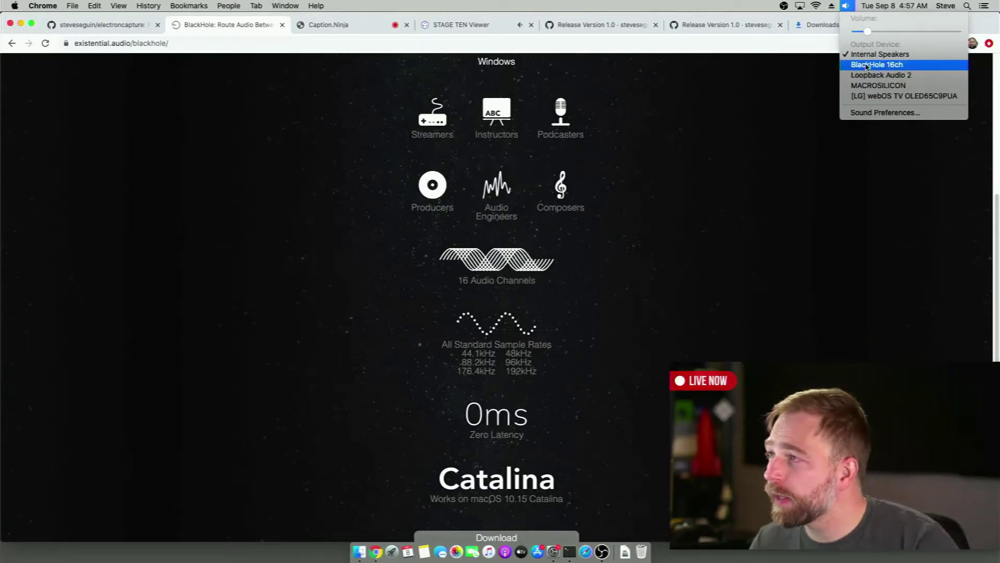
# In Sound preferences, make BlackHole 16ch the input, confirm Internal Speakers as output, and close
pyautogui.click(871, 113)
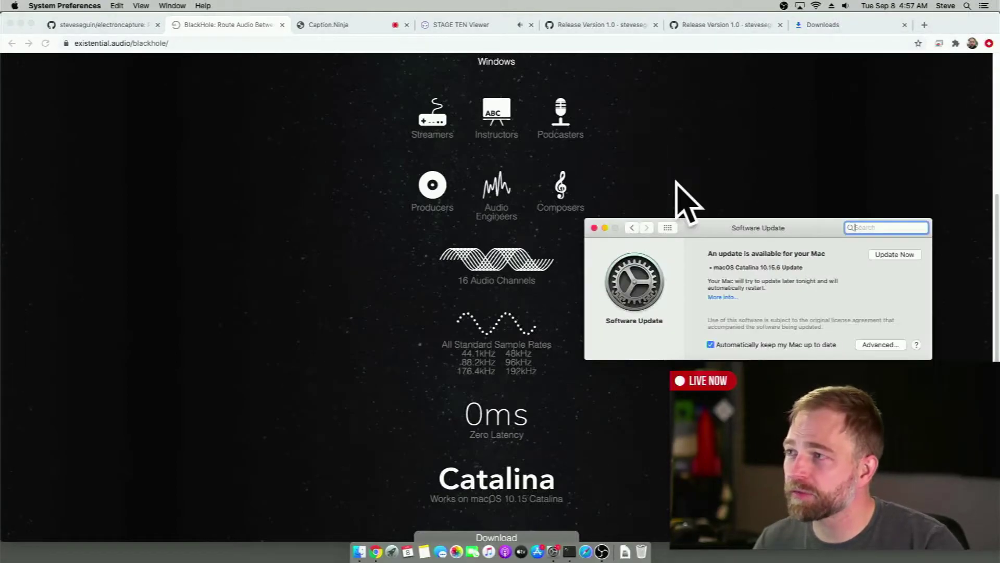
pyautogui.moveTo(761, 227); pyautogui.dragTo(348, 139)
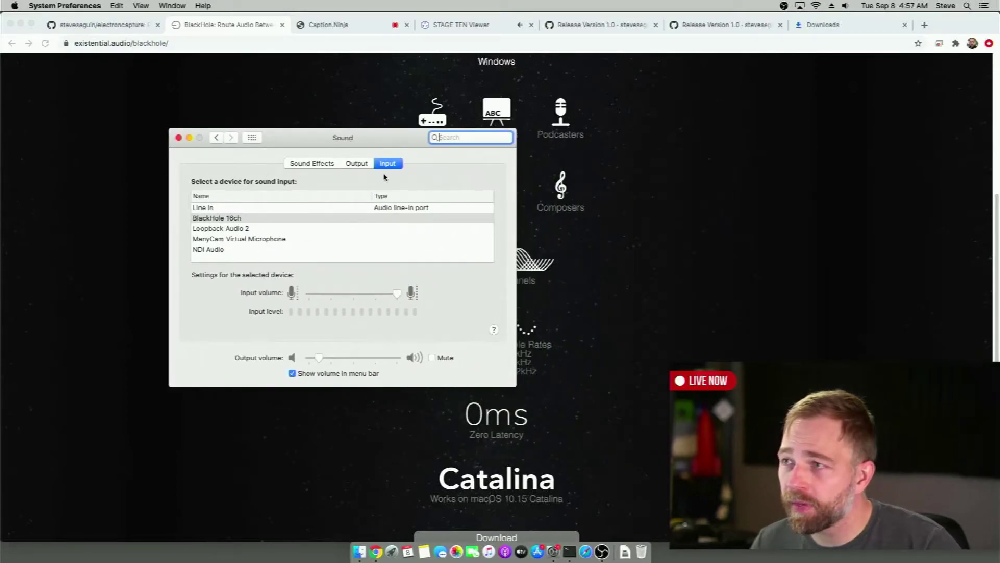
pyautogui.click(224, 219)
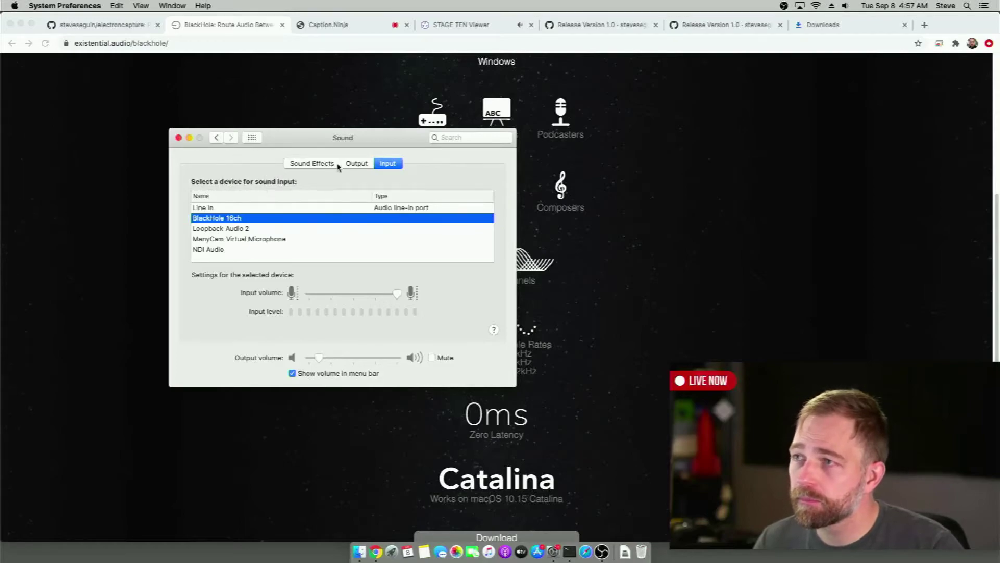
pyautogui.click(356, 164)
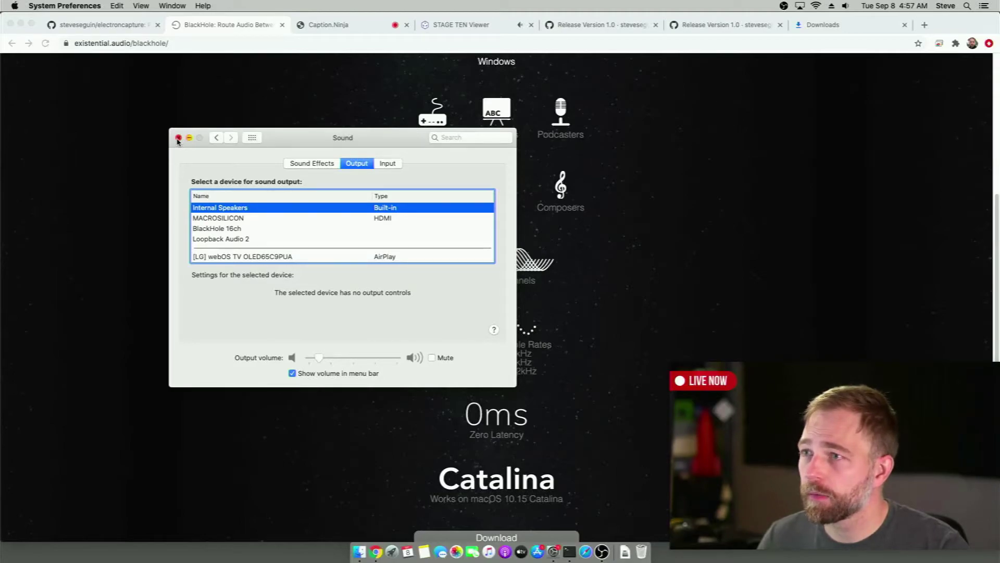
pyautogui.click(177, 138)
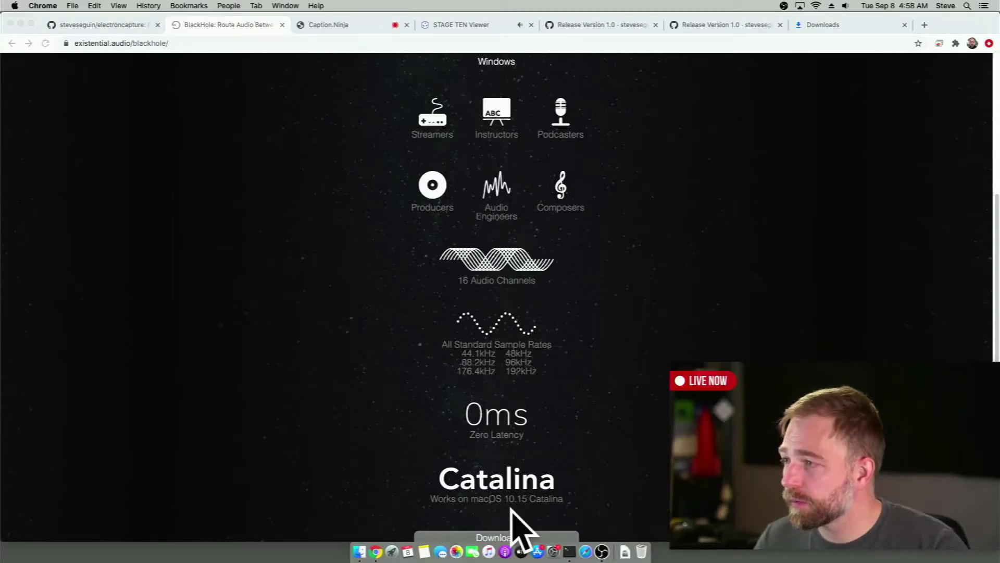
# Set the OBS Mic/Aux audio source's device to BlackHole 16ch and close its properties
pyautogui.click(616, 547)
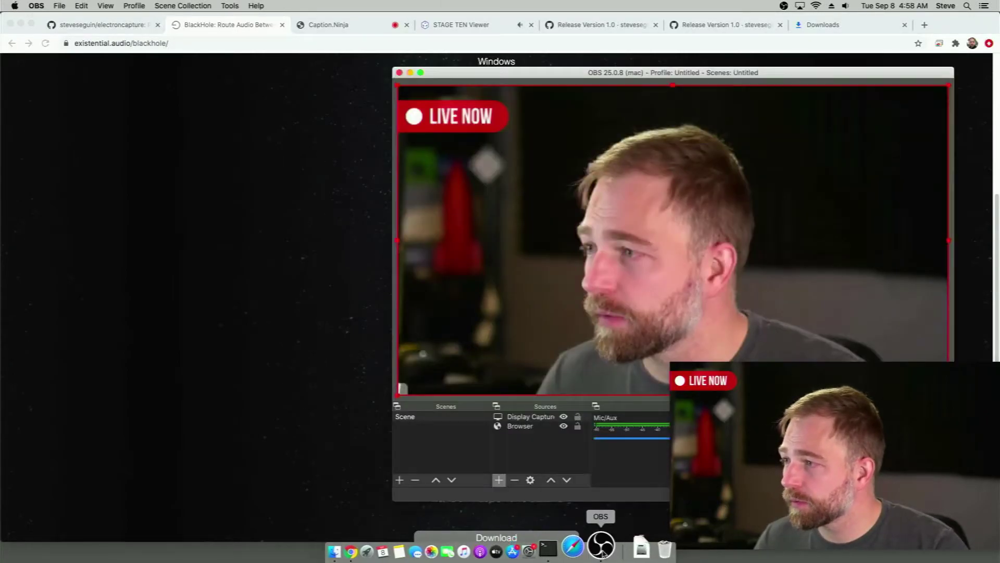
pyautogui.moveTo(557, 79); pyautogui.dragTo(237, 60)
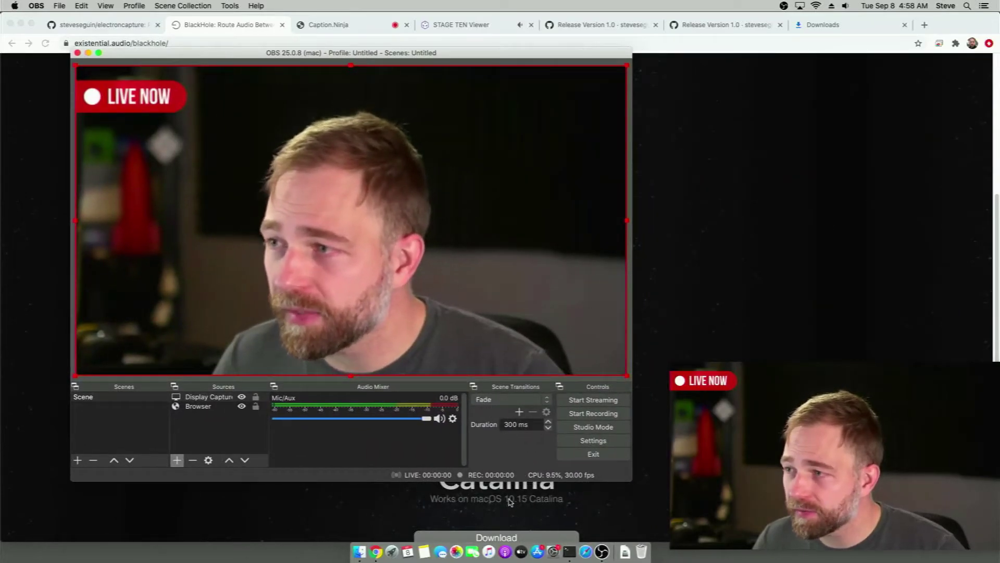
pyautogui.click(452, 419)
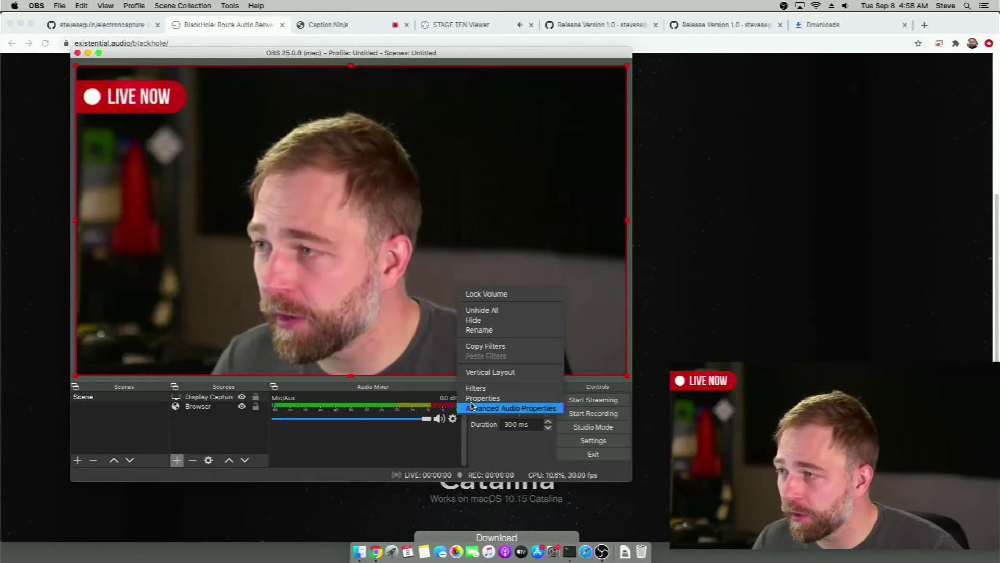
pyautogui.click(473, 398)
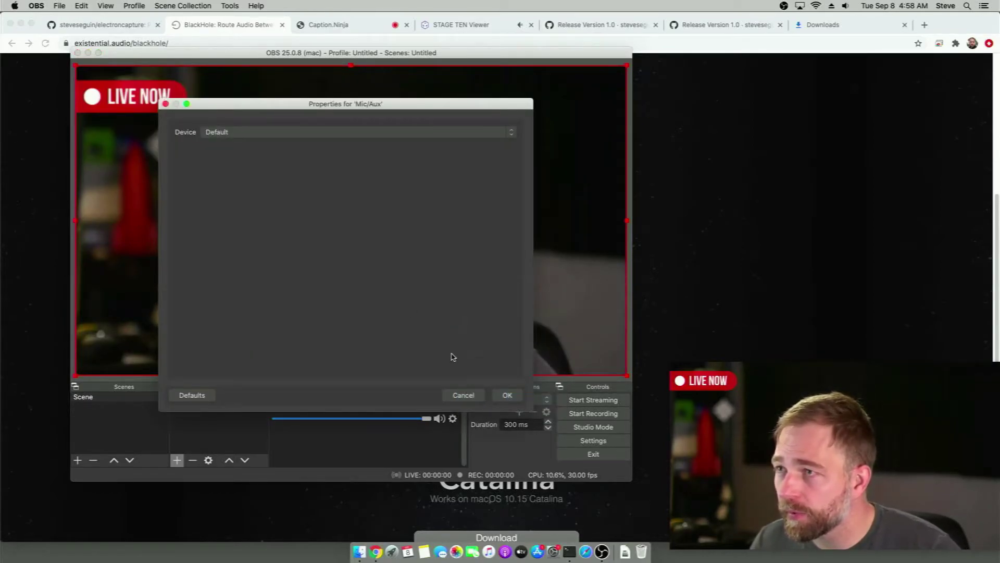
pyautogui.click(280, 129)
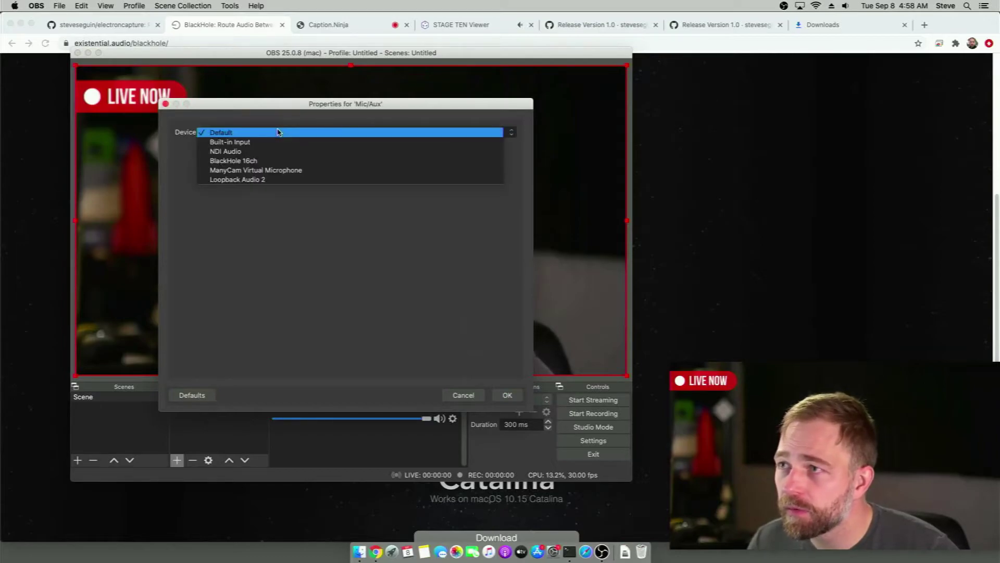
pyautogui.click(275, 161)
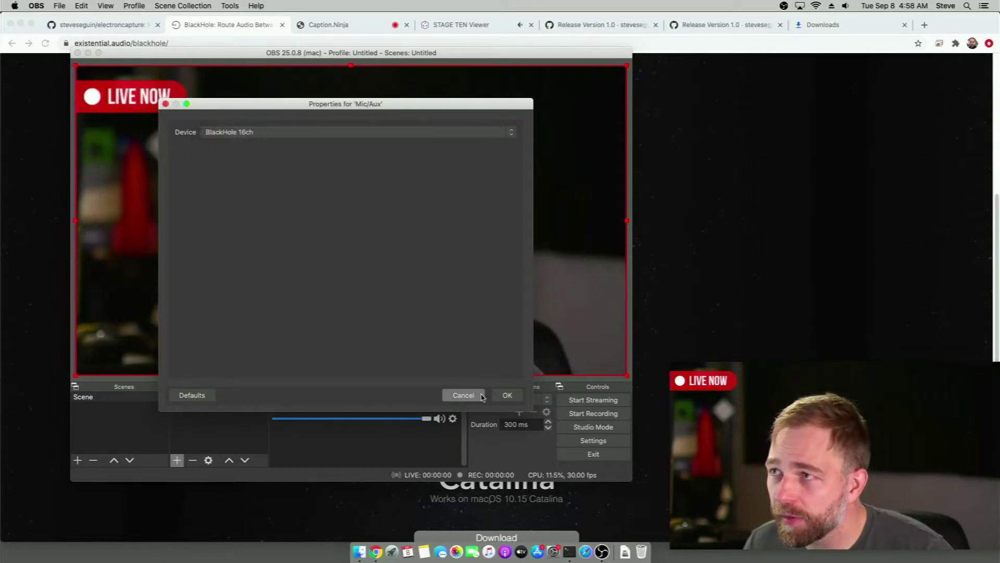
pyautogui.click(506, 396)
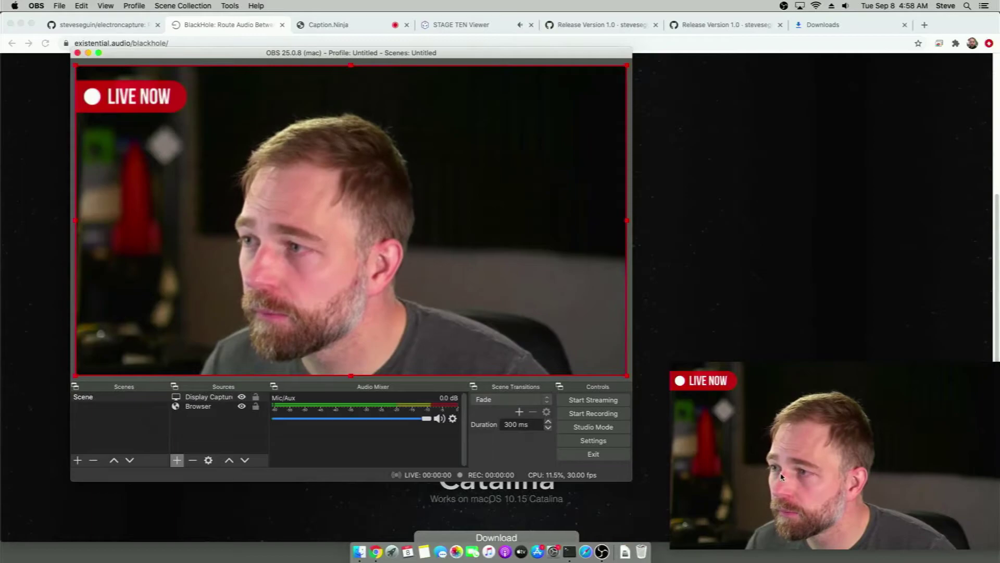
# Reload the S10 Capture window and return it to its S10.Watch homepage
pyautogui.rightClick(793, 457)
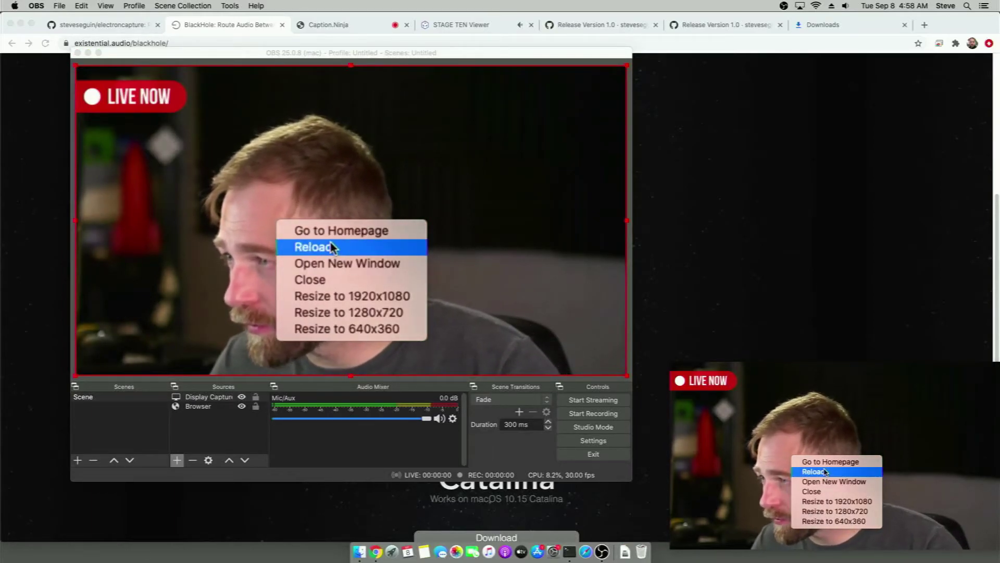
pyautogui.click(825, 471)
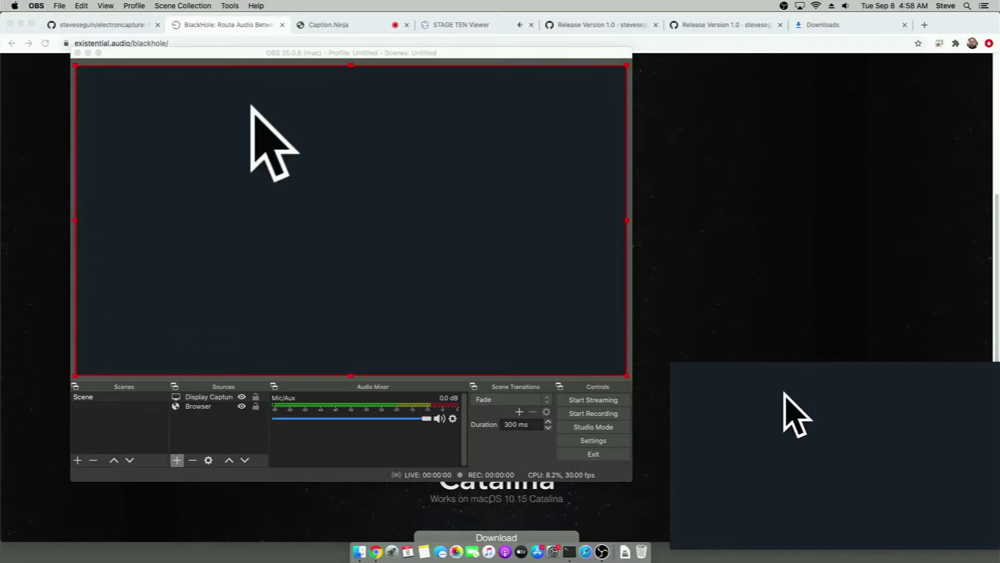
pyautogui.rightClick(784, 417)
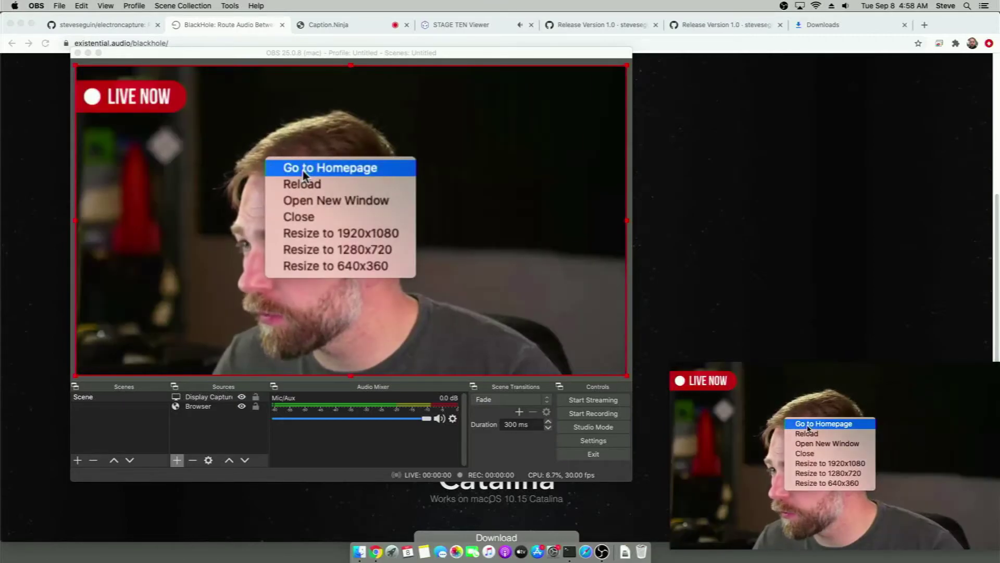
pyautogui.click(807, 428)
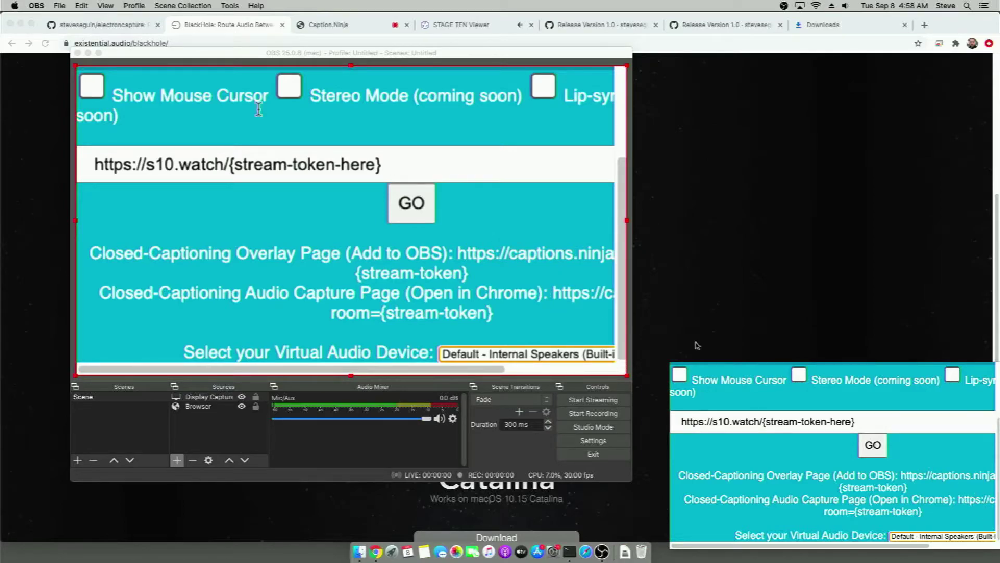
# Resize the capture window to 1280x720 and centre it on the screen
pyautogui.rightClick(742, 396)
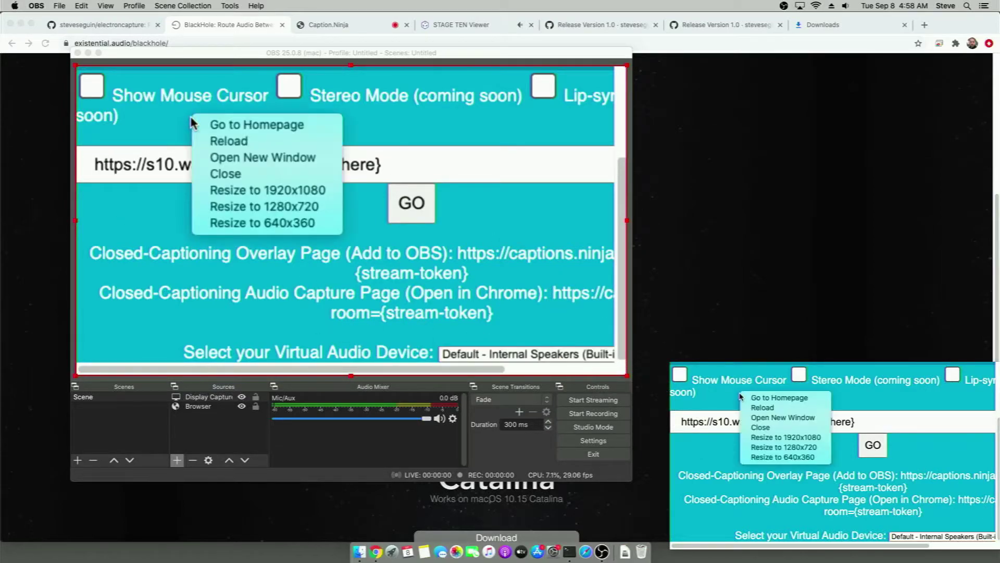
pyautogui.click(770, 449)
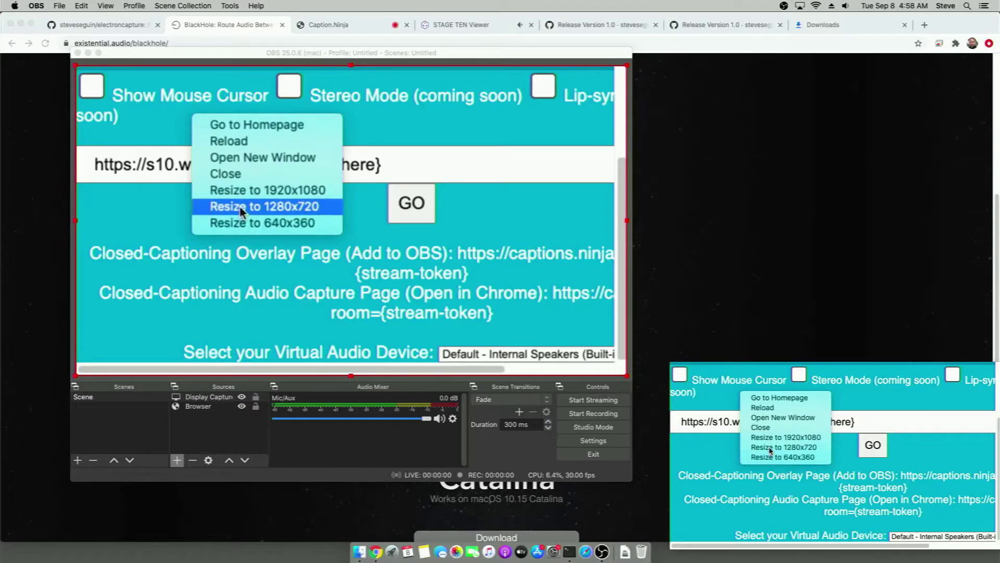
pyautogui.moveTo(748, 378); pyautogui.dragTo(252, 108)
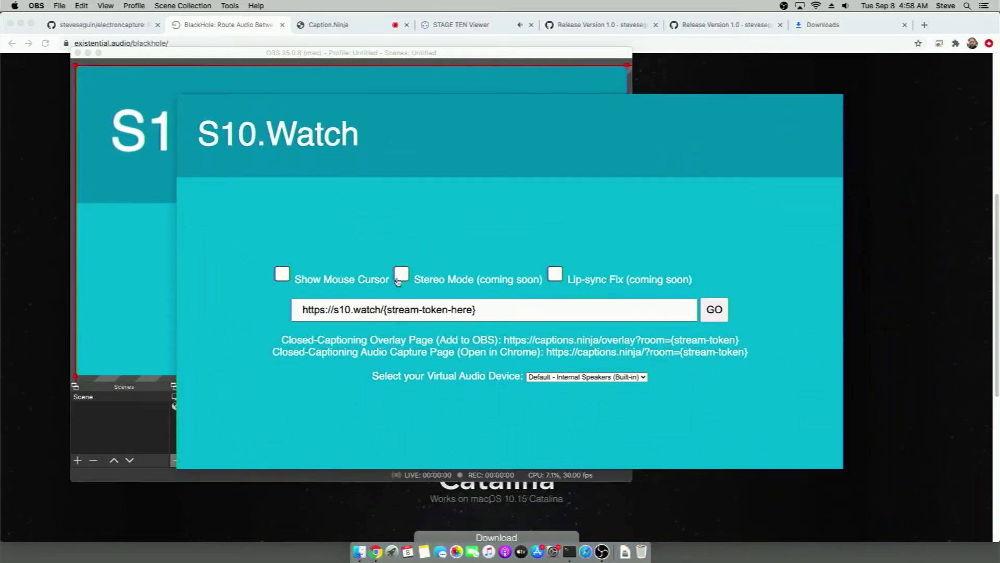
# Paste the stream's viewer URL, choose BlackHole 16ch (Virtual) audio, and load the Stage TEN stream
pyautogui.click(513, 316)
pyautogui.press('super+a')
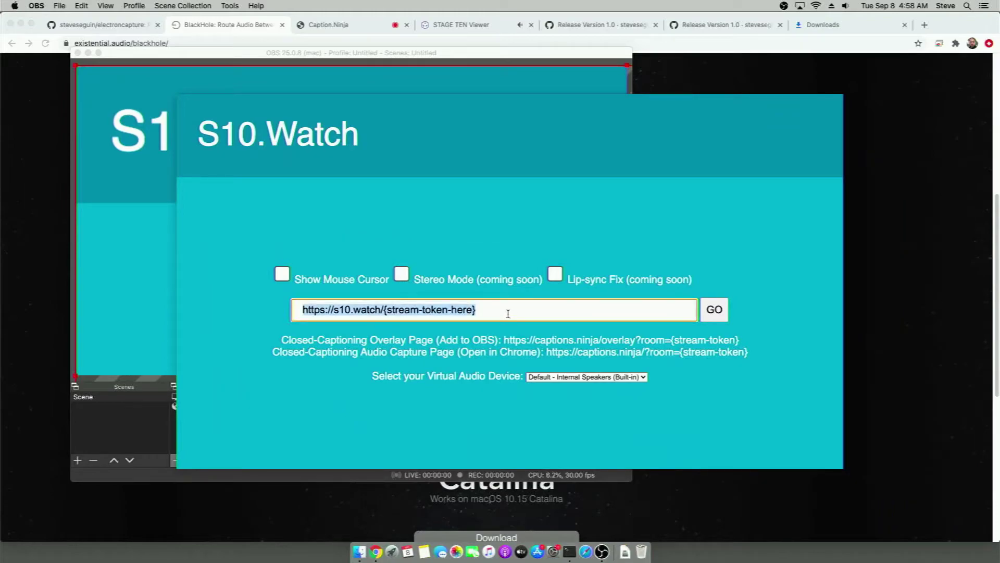
pyautogui.press('super+v')
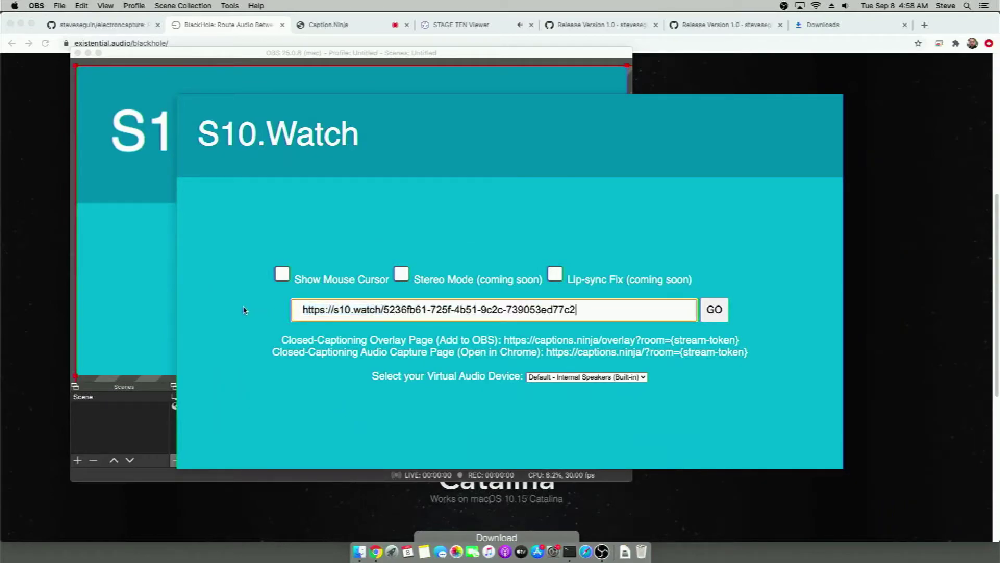
pyautogui.click(570, 381)
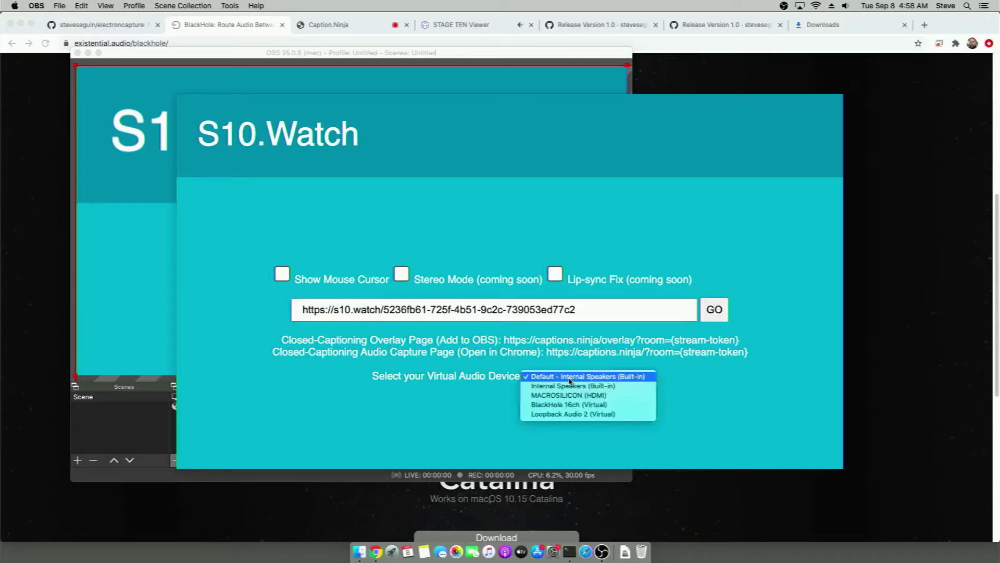
pyautogui.click(586, 405)
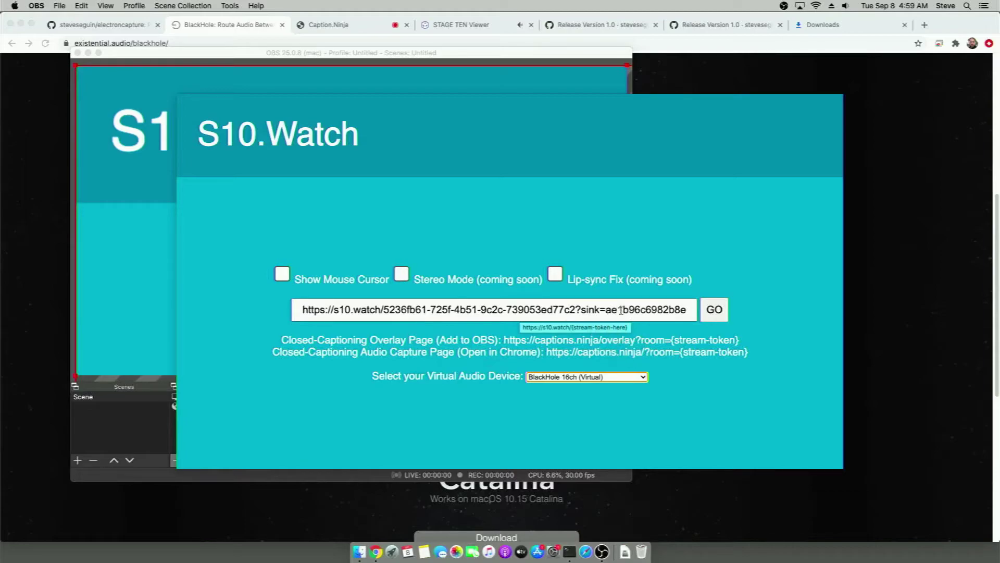
pyautogui.click(714, 309)
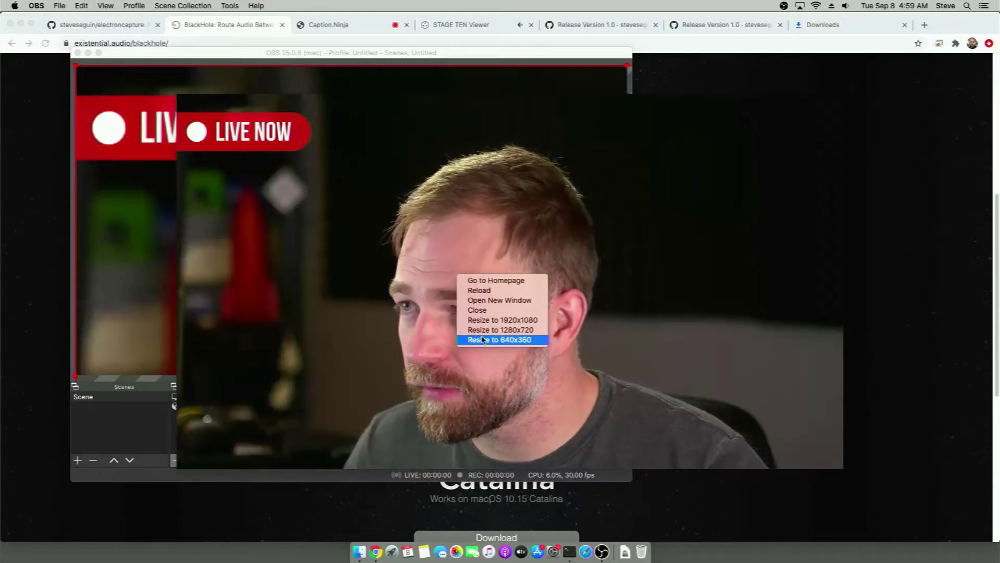
# Shrink the stream window to 640x360, park it lower right, and shift the OBS window beside it
pyautogui.click(483, 339)
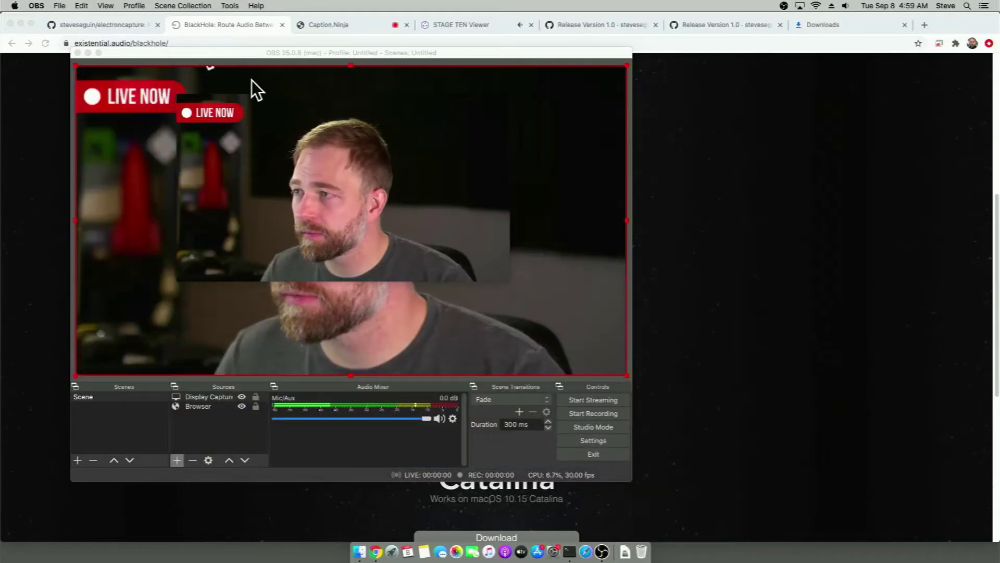
pyautogui.moveTo(251, 105); pyautogui.dragTo(714, 343)
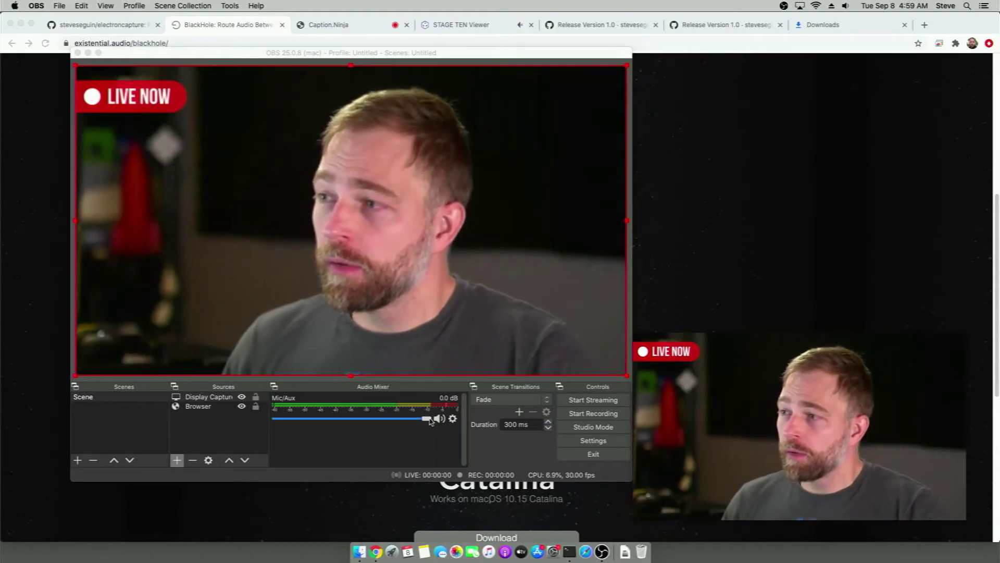
pyautogui.click(179, 55)
pyautogui.moveTo(179, 56); pyautogui.dragTo(153, 90)
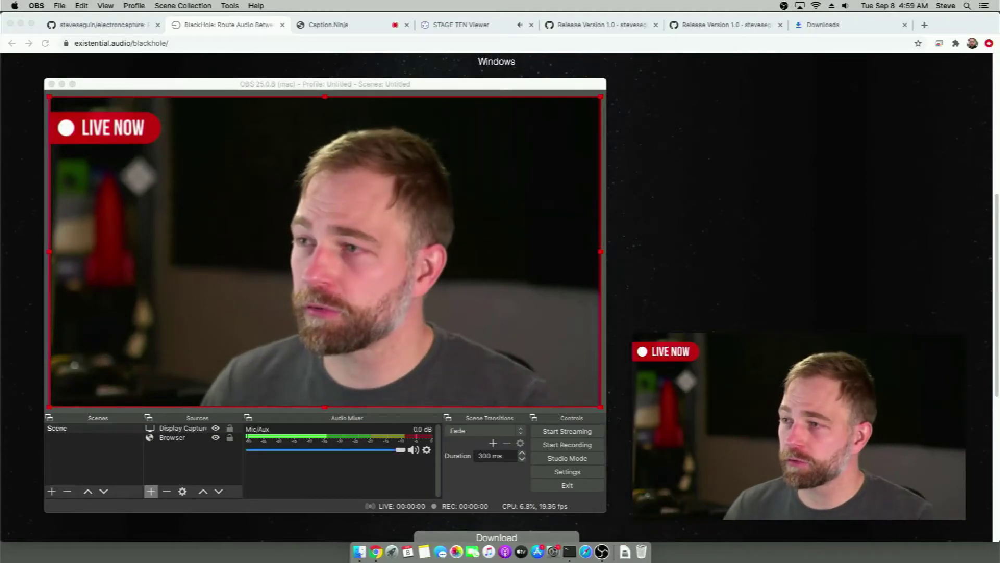
pyautogui.click(375, 88)
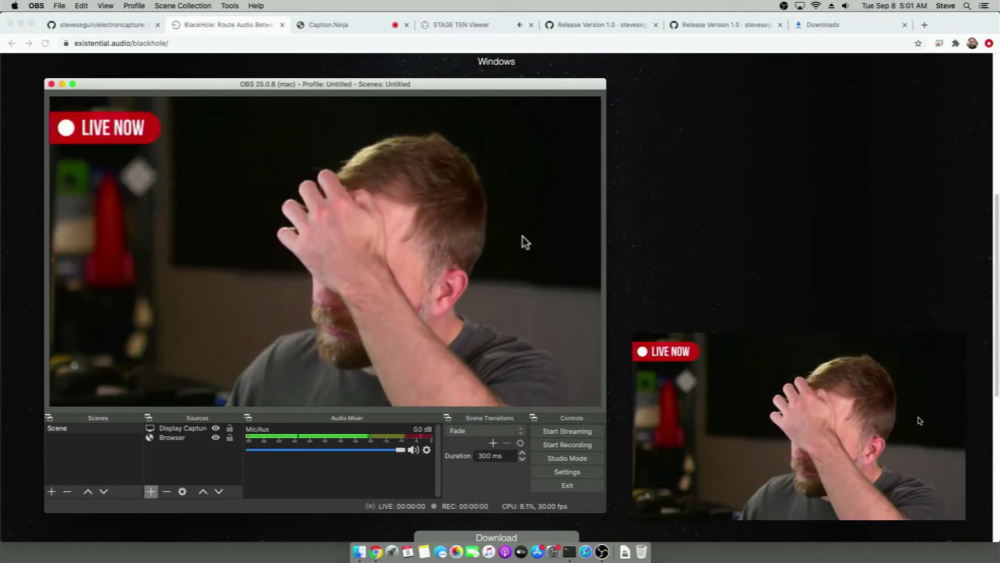
pyautogui.click(501, 161)
# Delete the ?room parameter from the Caption.Ninja address, reload into a fresh room, and check sound output
pyautogui.click(323, 26)
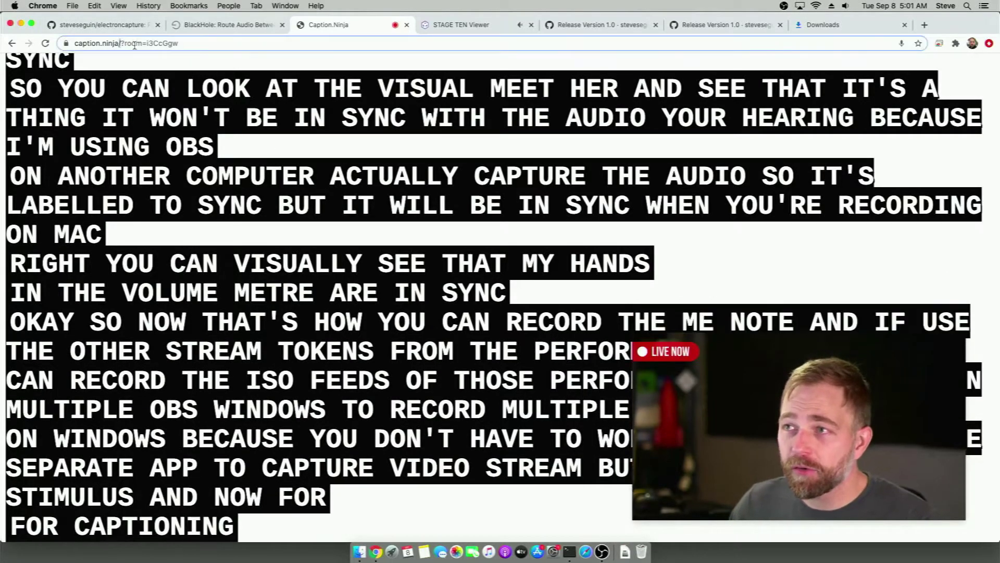
pyautogui.moveTo(120, 43); pyautogui.dragTo(289, 55)
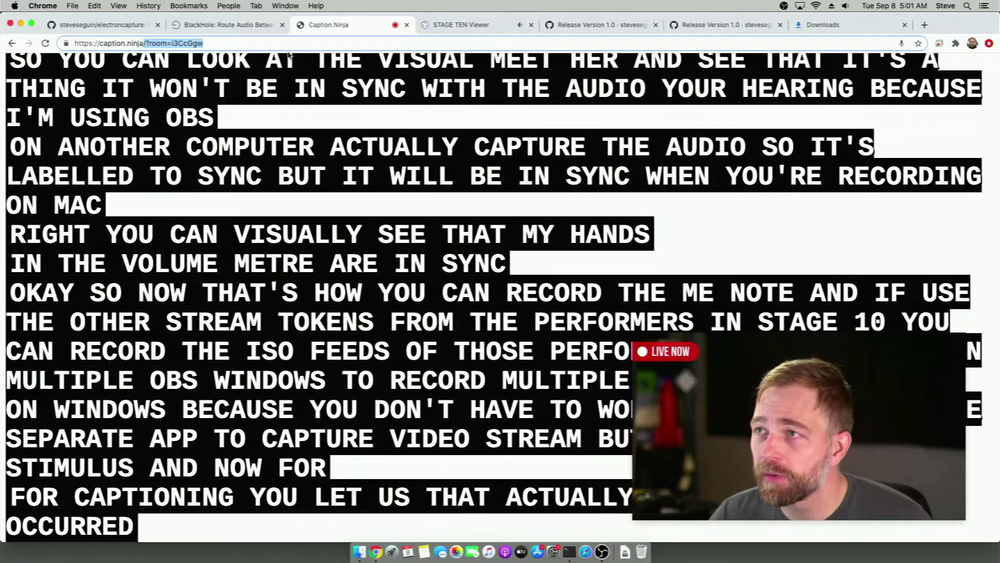
pyautogui.press('BackSpace')
pyautogui.press('Return')
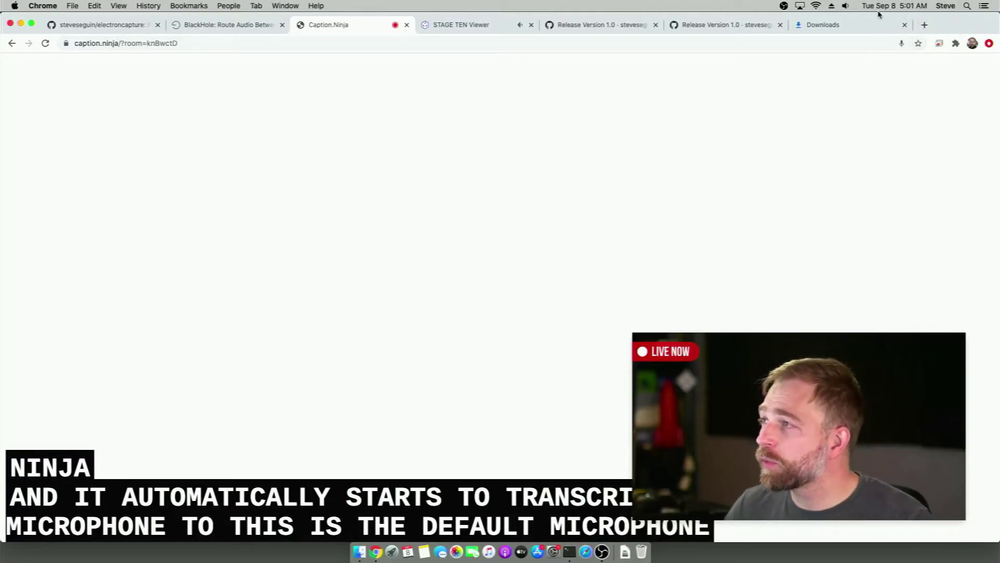
pyautogui.click(846, 6)
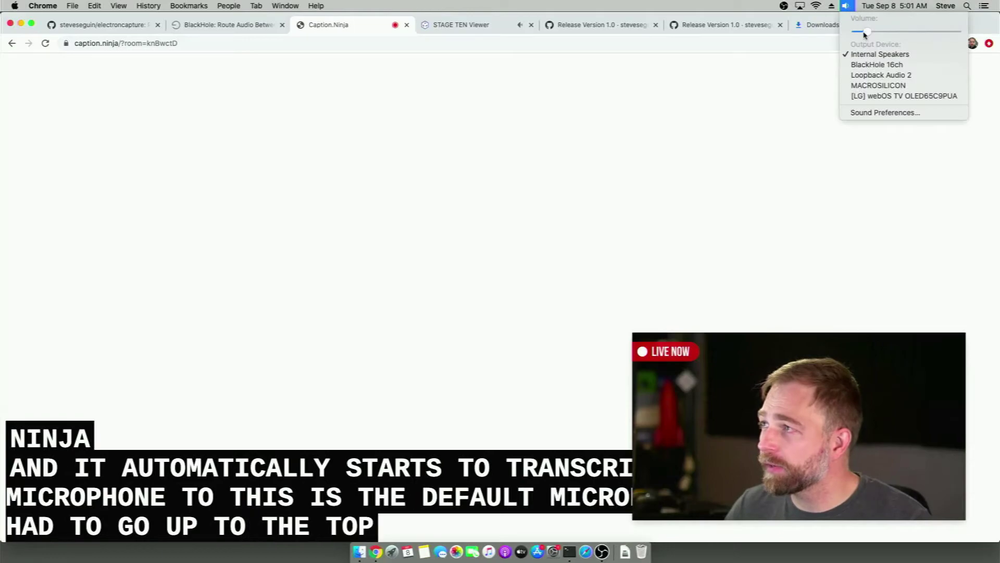
pyautogui.click(884, 112)
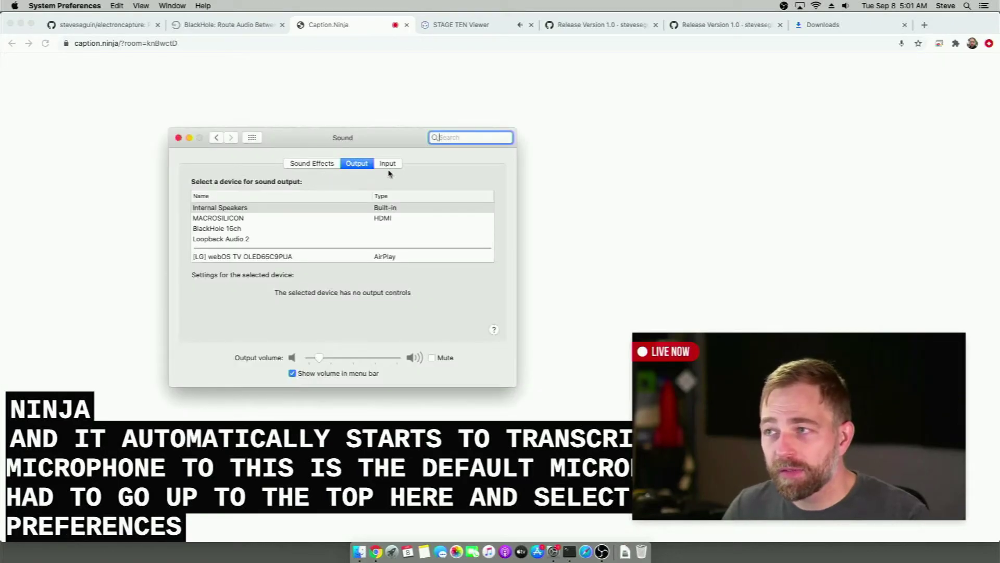
pyautogui.click(387, 164)
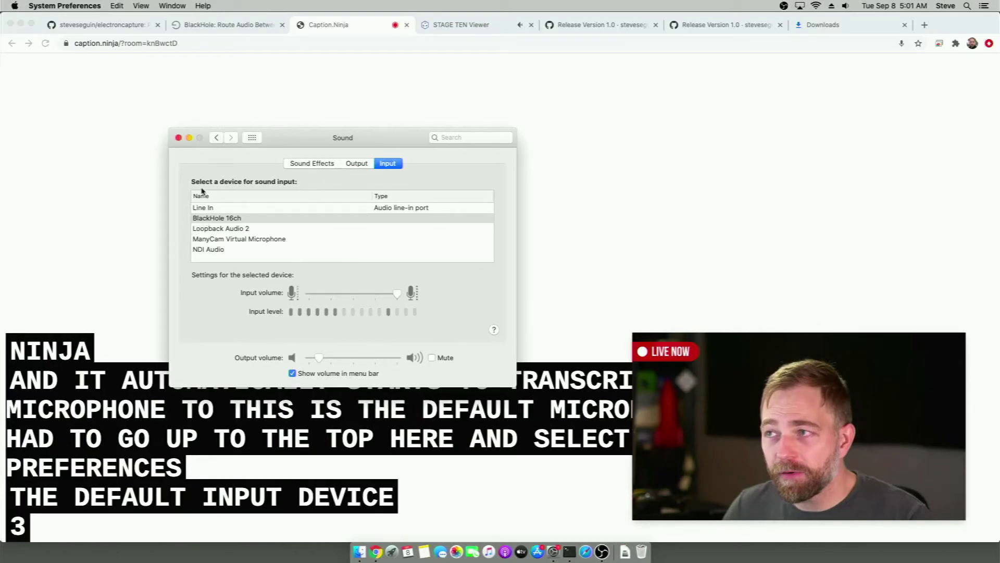
pyautogui.click(178, 139)
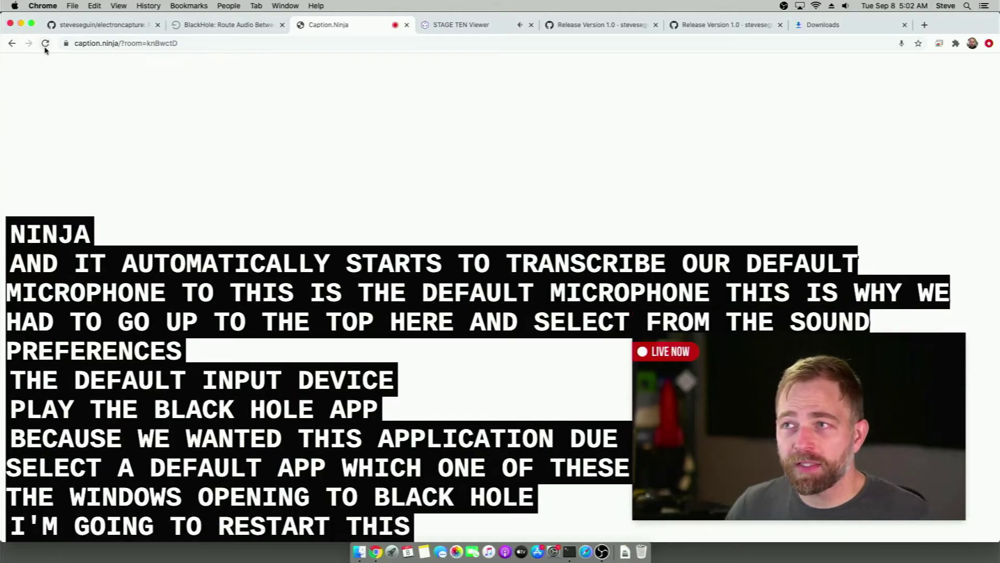
# Reload Caption.Ninja and open its caption overlay link in a new tab
pyautogui.click(45, 48)
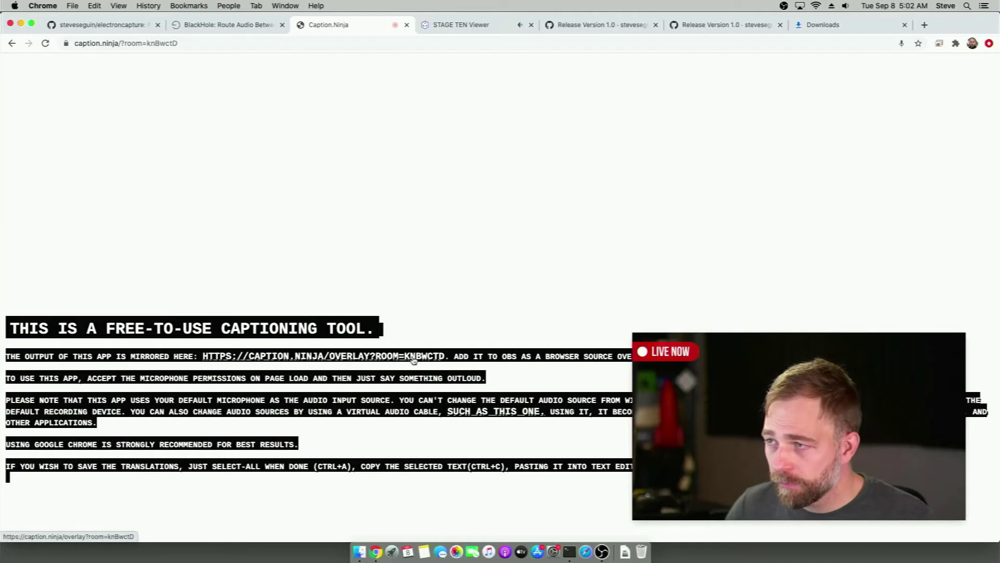
pyautogui.moveTo(444, 353); pyautogui.dragTo(359, 350)
pyautogui.click(356, 356)
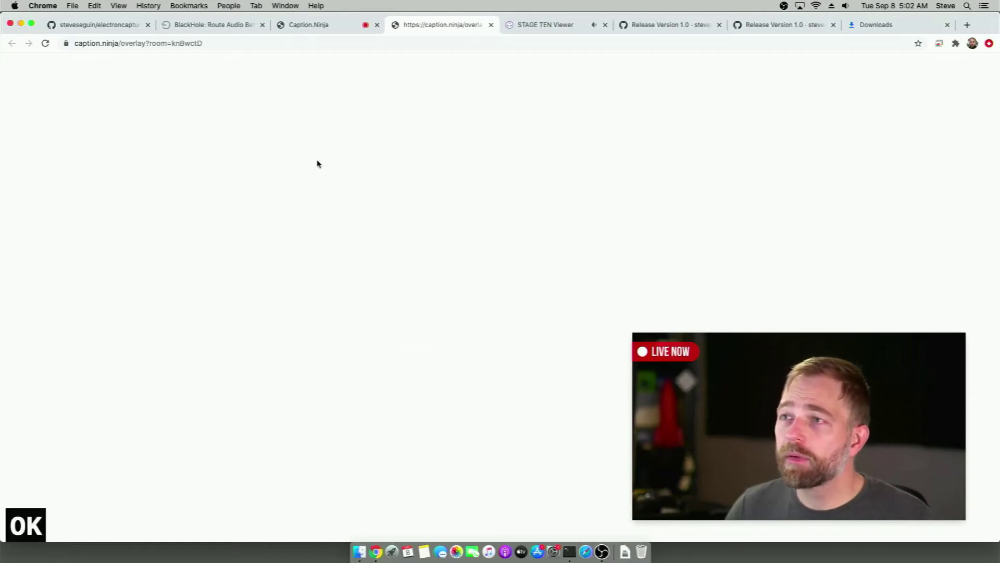
pyautogui.click(310, 28)
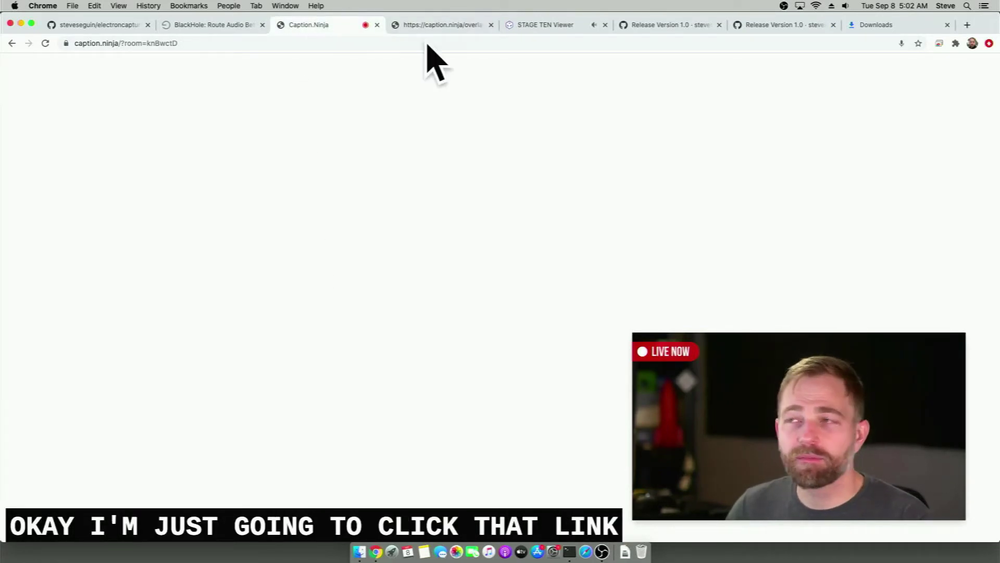
pyautogui.click(436, 26)
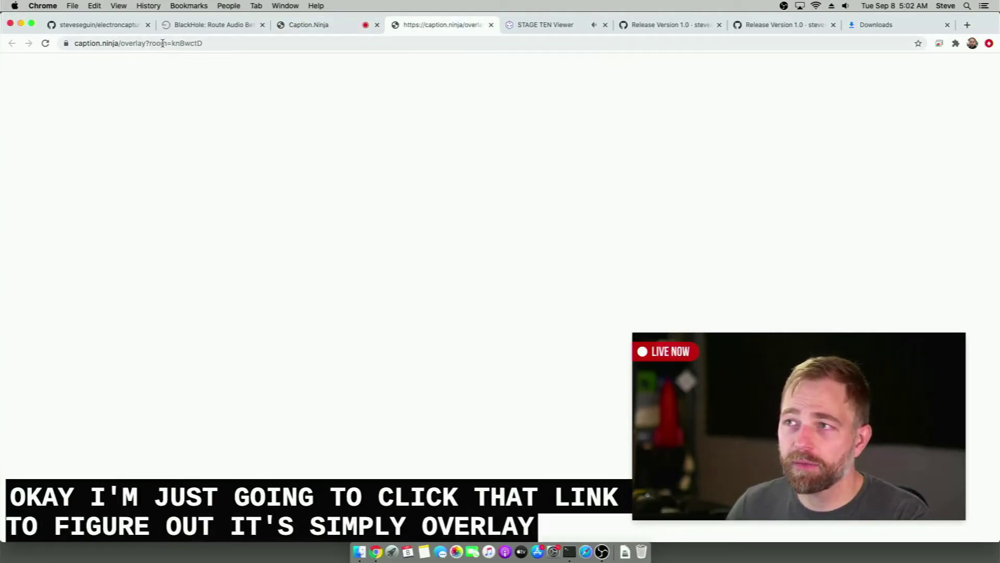
pyautogui.click(341, 24)
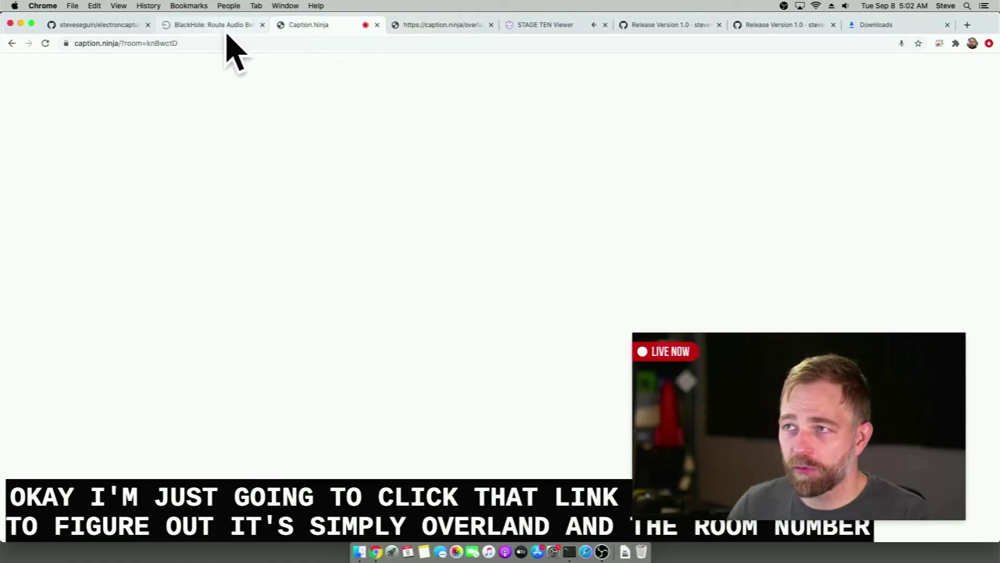
pyautogui.click(414, 29)
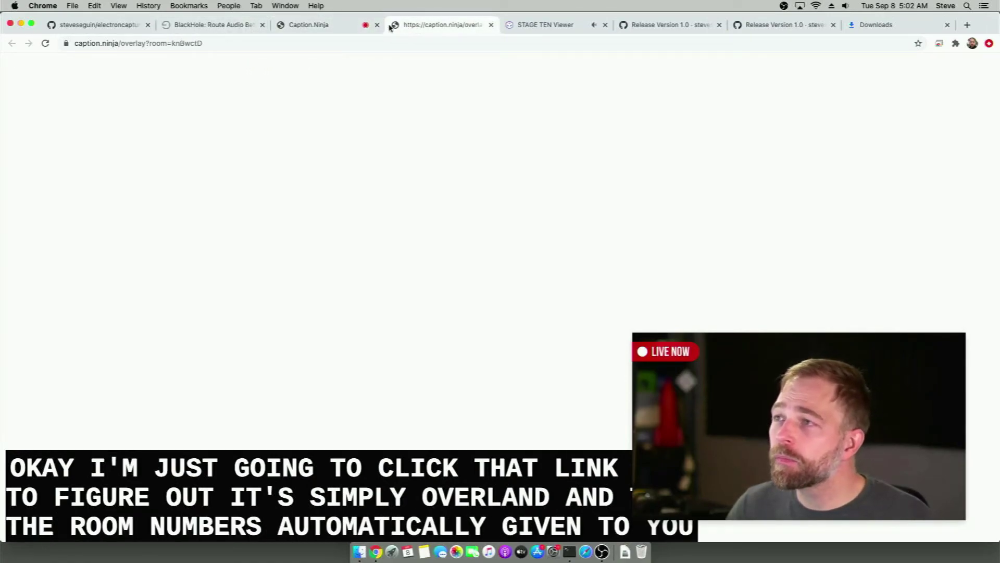
# Copy the overlay page's full address and close the overlay tab
pyautogui.click(271, 47)
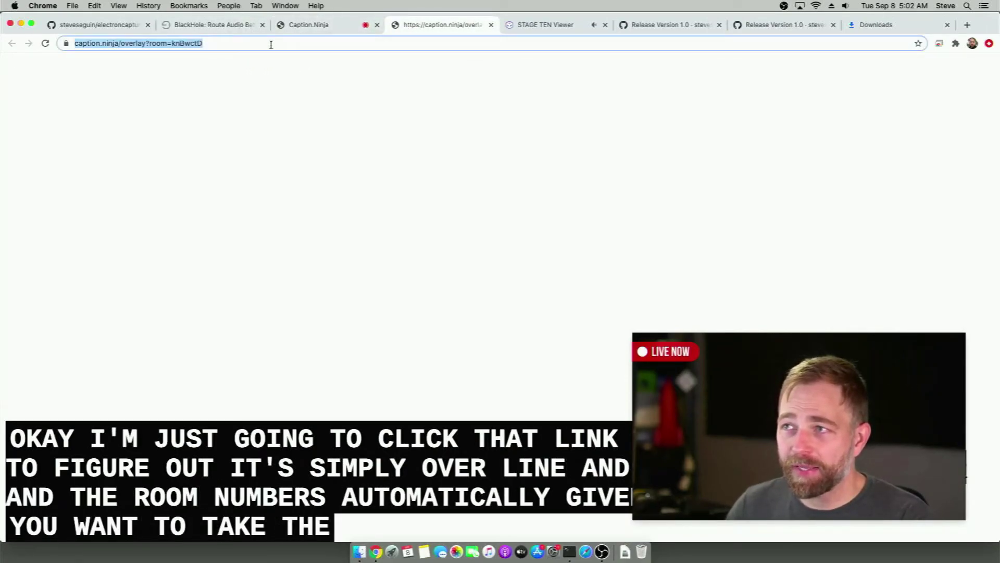
pyautogui.rightClick(271, 44)
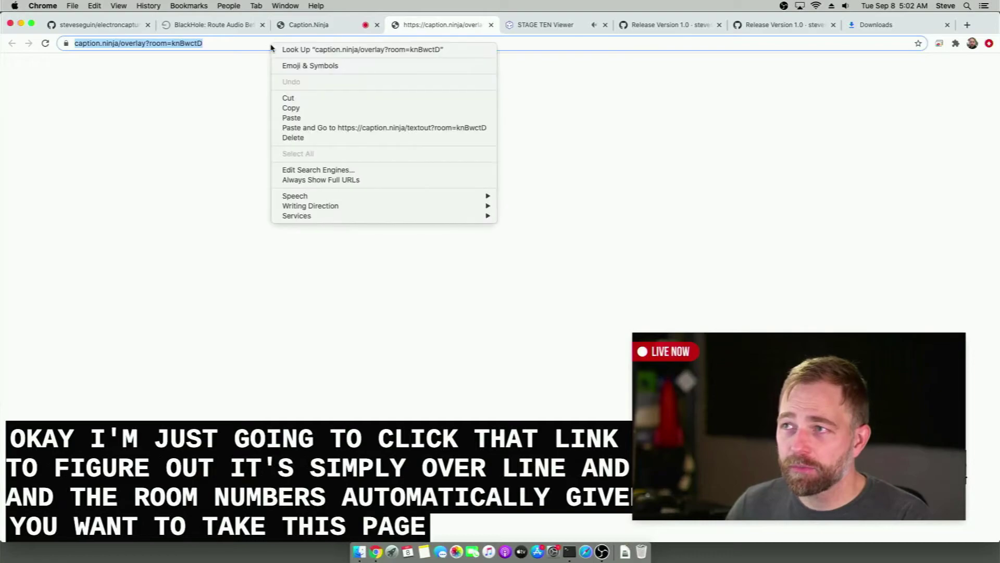
pyautogui.click(292, 108)
pyautogui.click(490, 25)
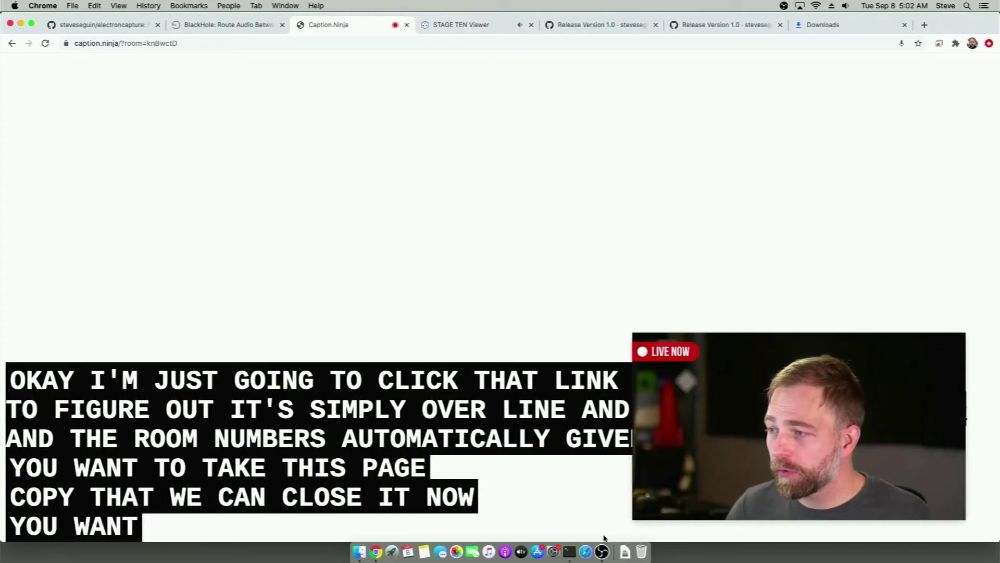
# Replace the OBS Browser source's URL with the copied Caption.Ninja overlay address and apply it
pyautogui.click(606, 556)
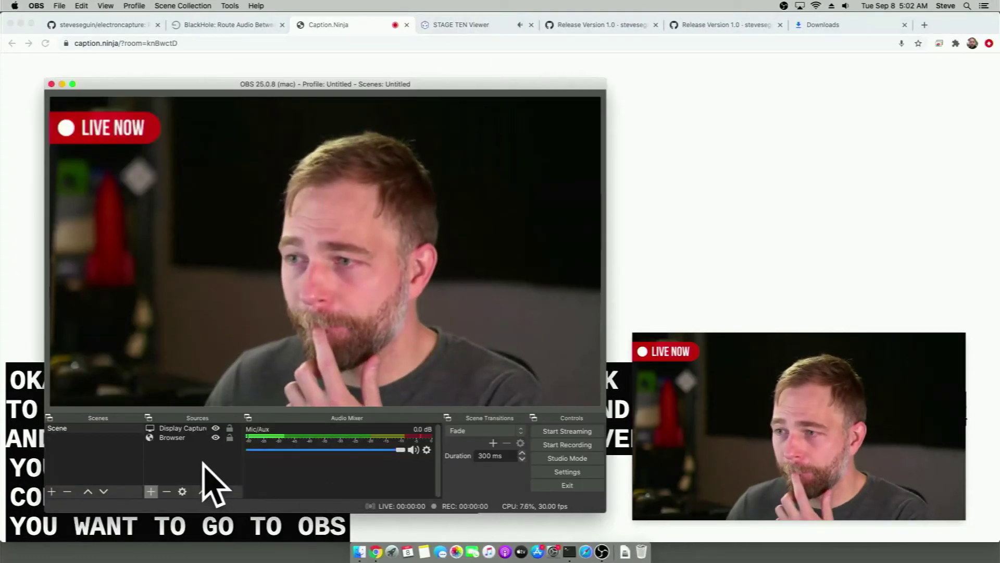
pyautogui.doubleClick(179, 440)
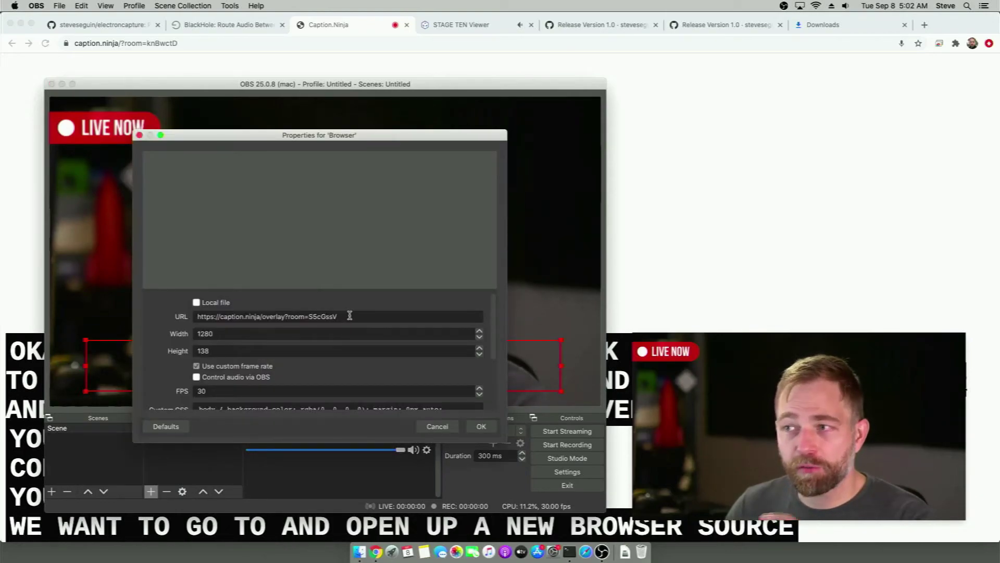
pyautogui.moveTo(350, 316); pyautogui.dragTo(160, 316)
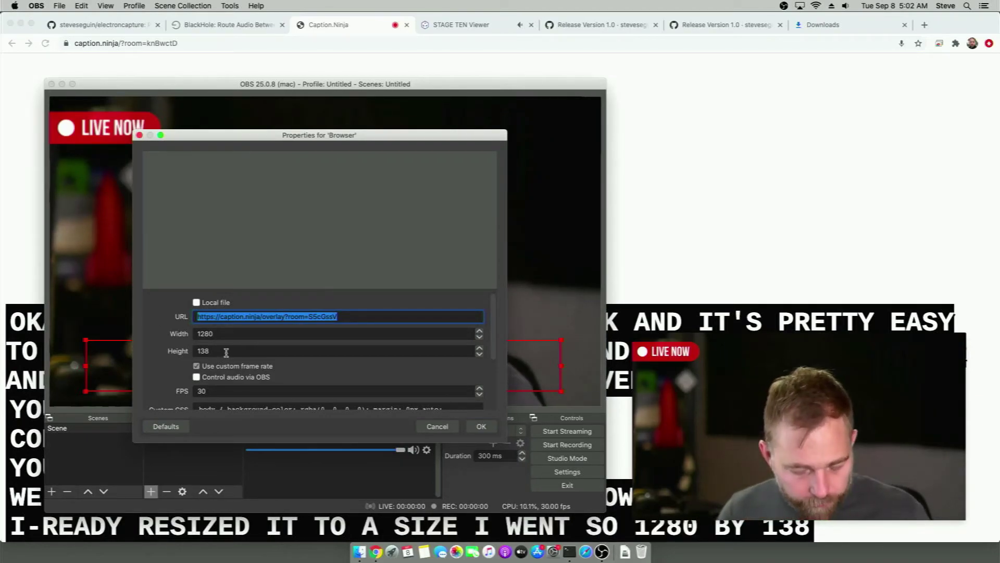
pyautogui.press('super+v')
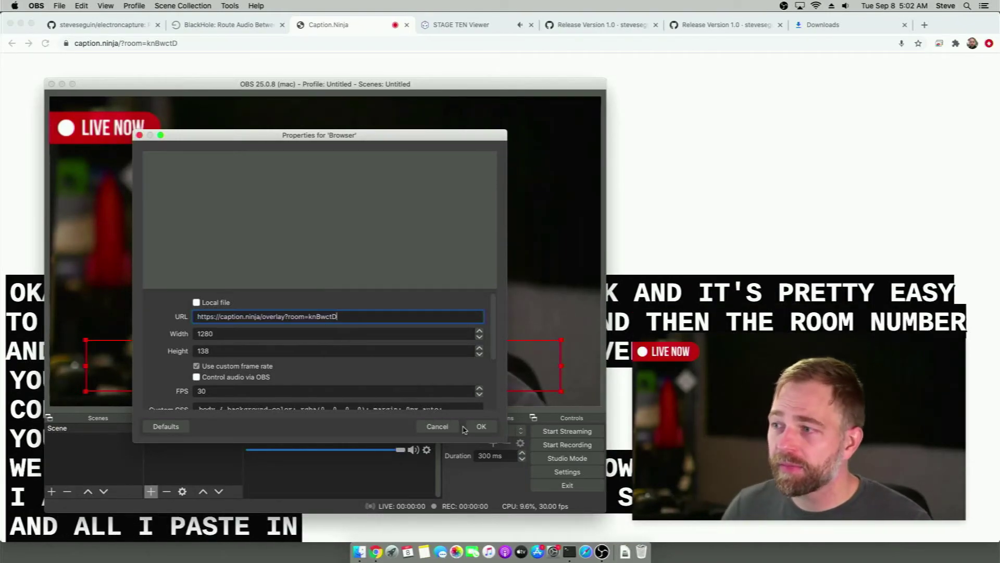
pyautogui.click(481, 427)
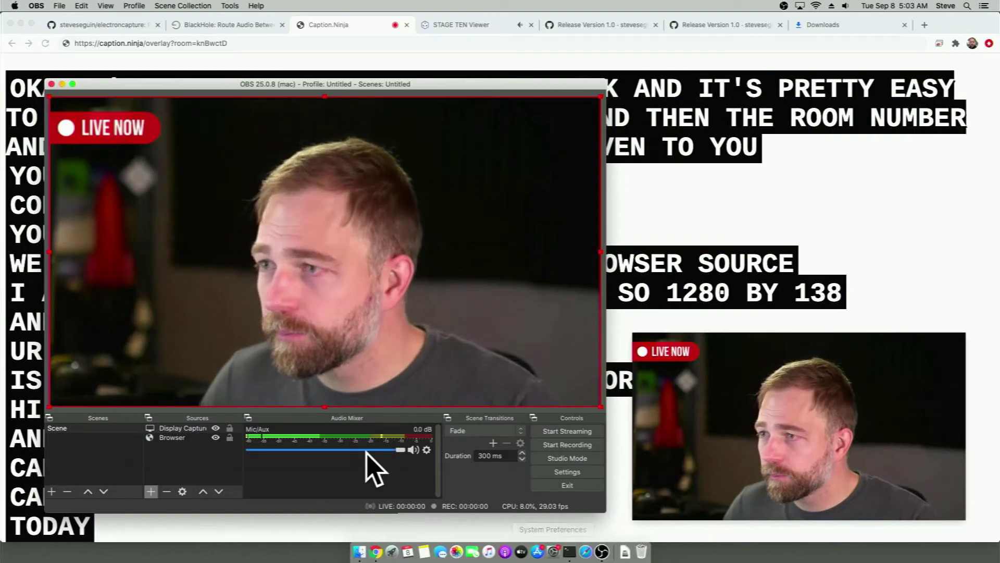
# Layer the Browser caption source above Display Capture and set its height to 110
pyautogui.moveTo(190, 428); pyautogui.dragTo(187, 442)
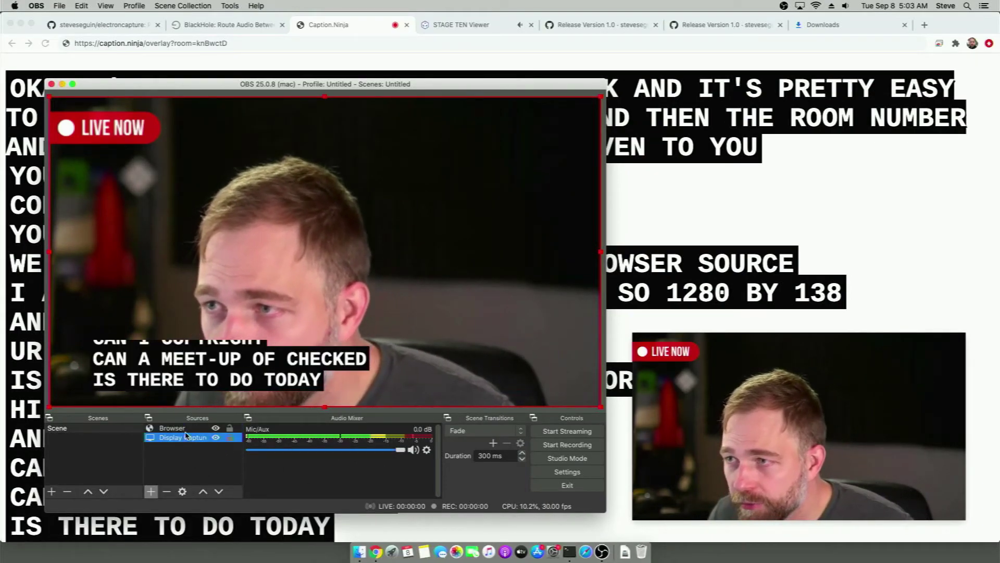
pyautogui.doubleClick(186, 429)
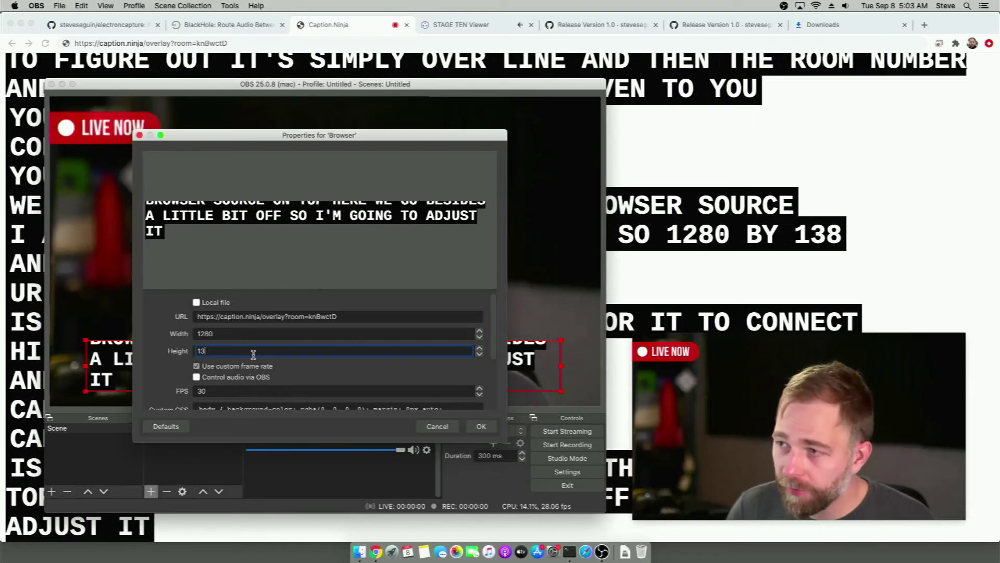
pyautogui.press('BackSpace')
pyautogui.write('20')
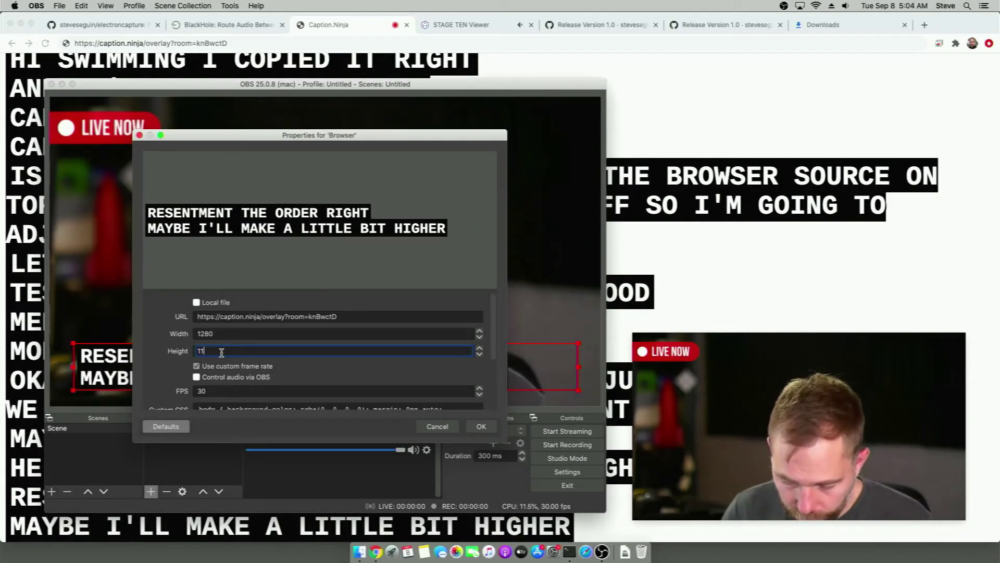
pyautogui.press('Return')
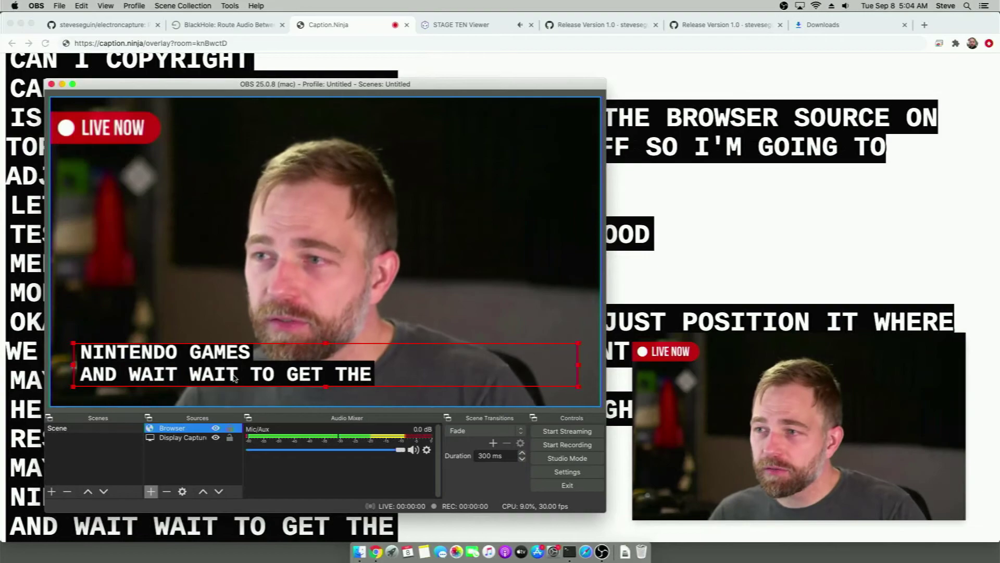
pyautogui.click(182, 477)
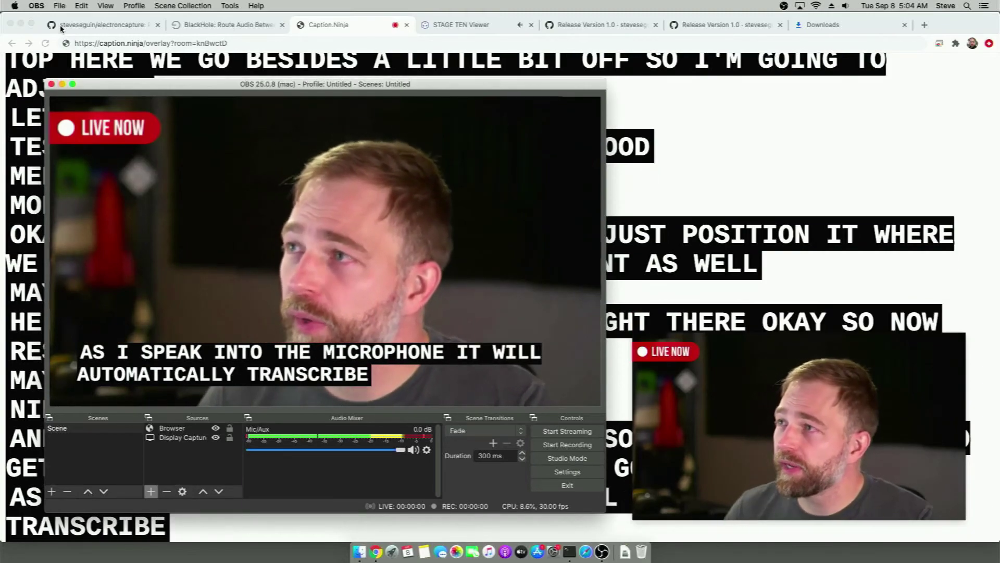
# In Chrome, close the STAGE TEN Viewer, Release Version 1.0 and Downloads tabs
pyautogui.click(379, 22)
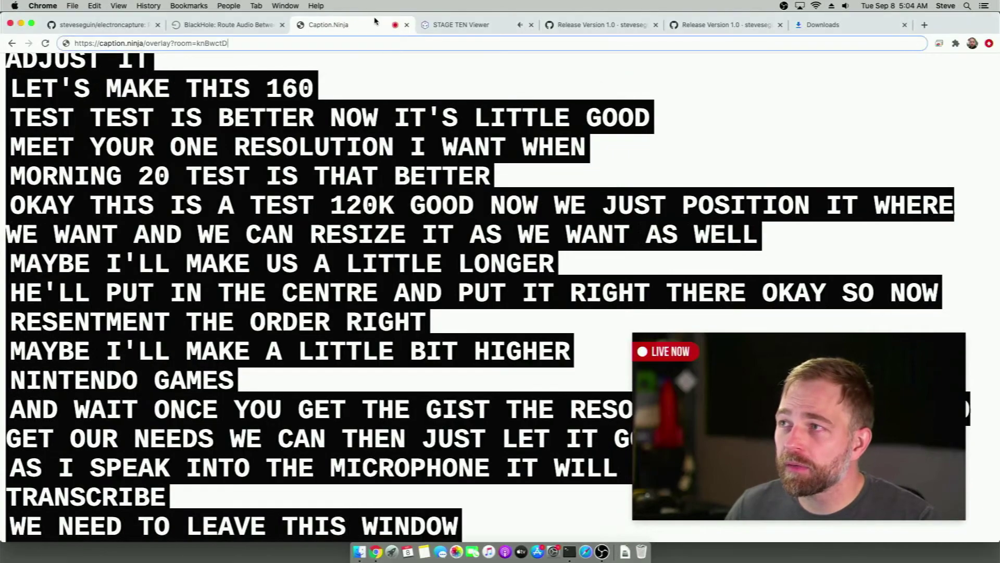
pyautogui.click(431, 29)
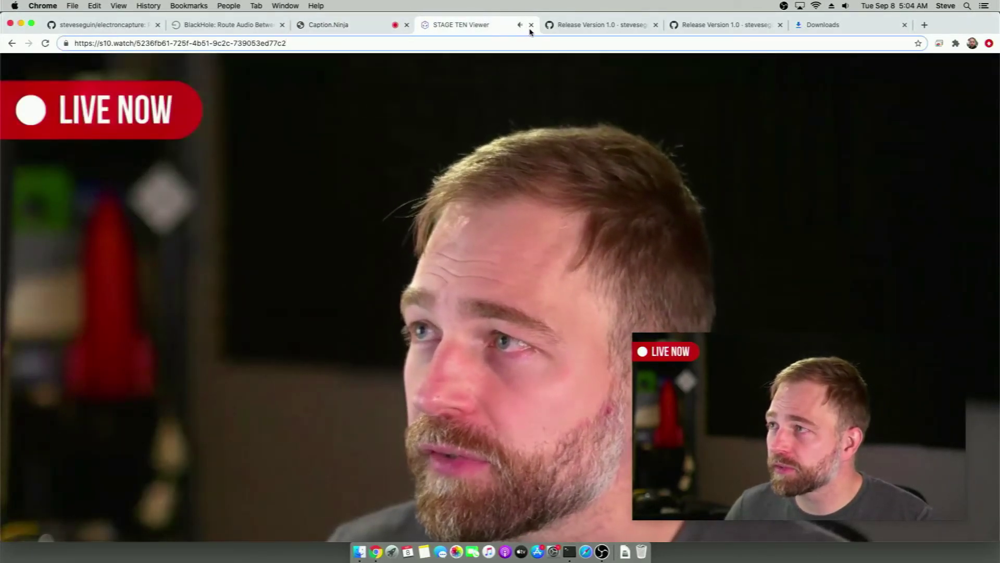
pyautogui.click(531, 27)
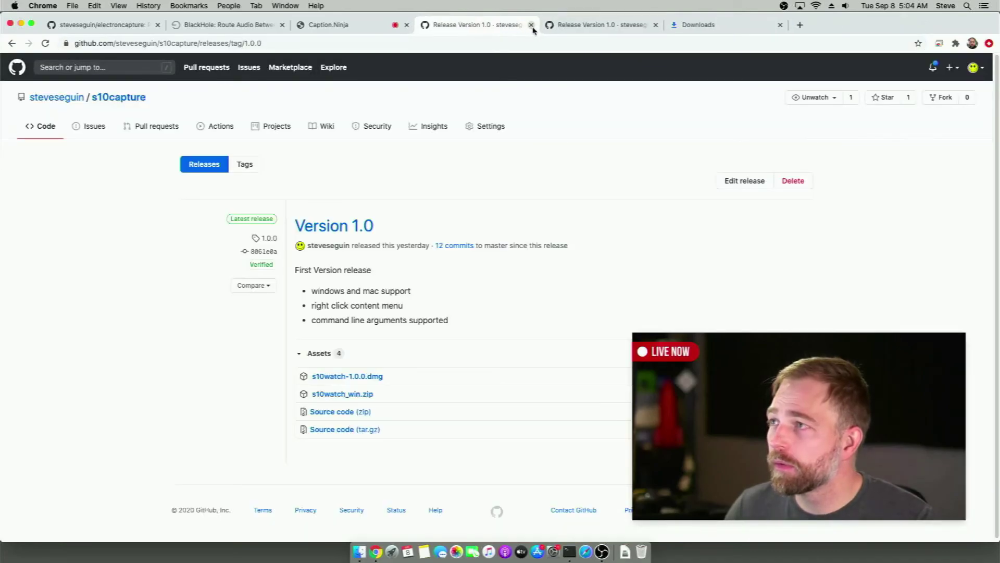
pyautogui.click(531, 25)
pyautogui.click(531, 25)
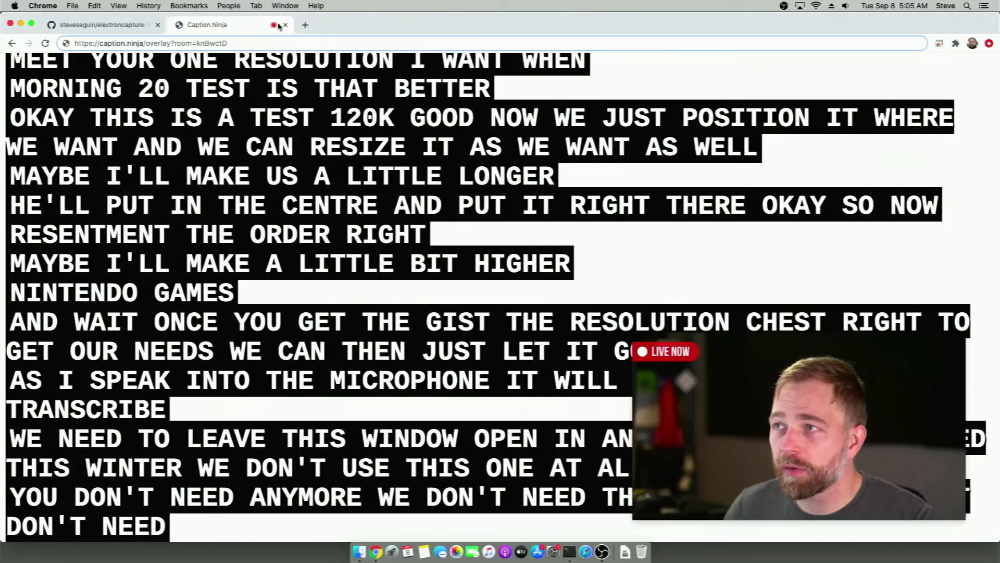
# Close the BlackHole and electroncapture repository tabs, then minimize Chrome to reveal OBS
pyautogui.click(281, 25)
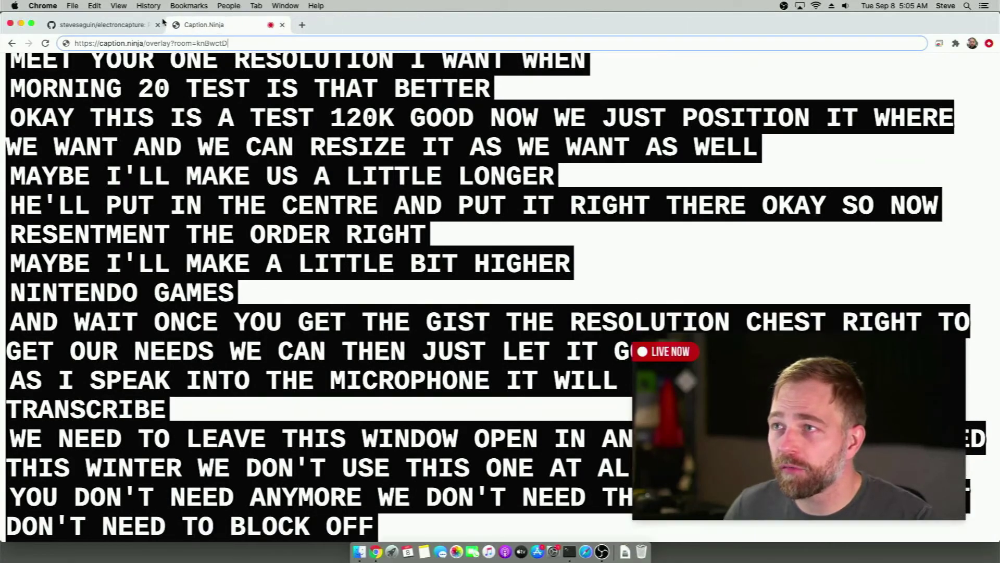
pyautogui.click(136, 27)
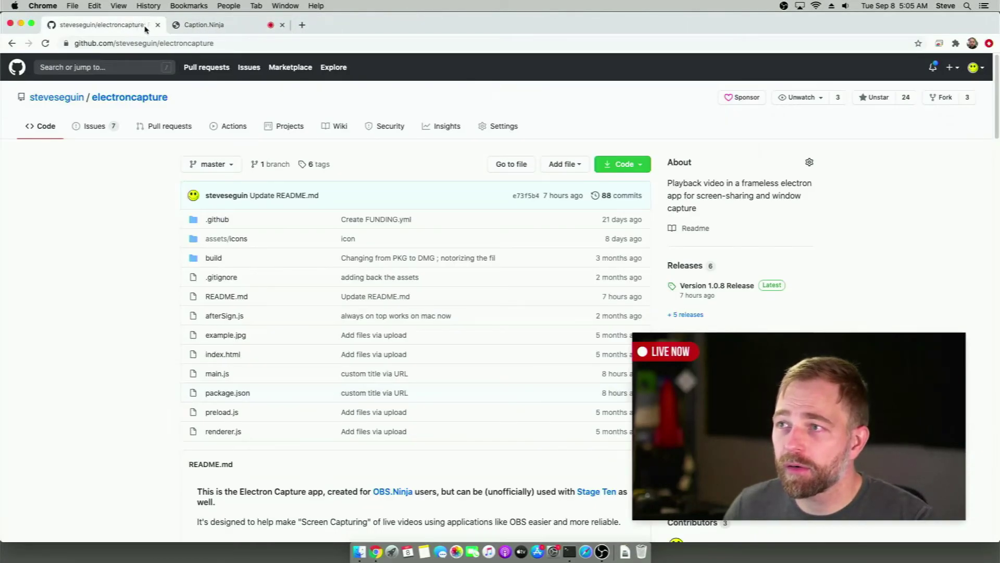
pyautogui.click(158, 25)
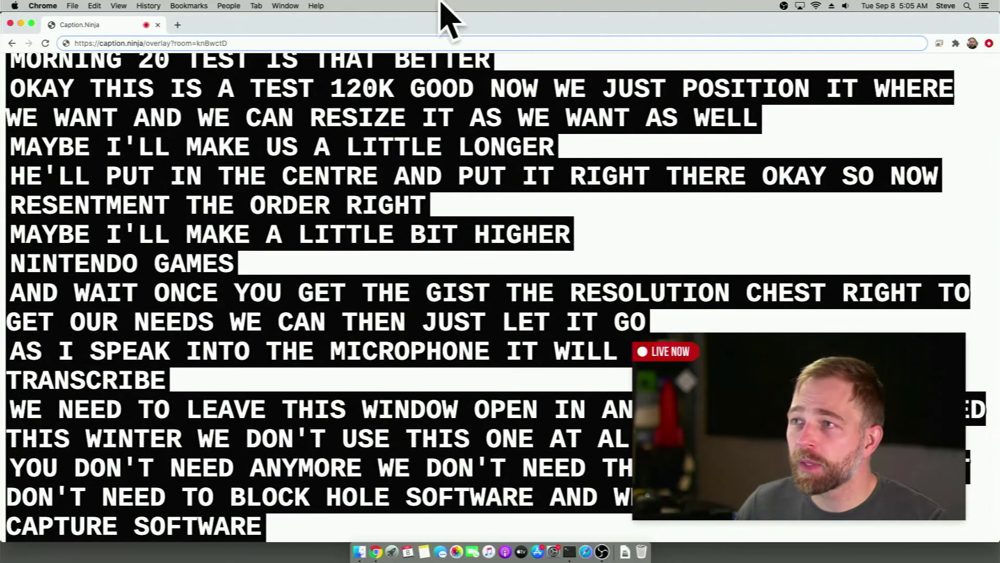
pyautogui.click(21, 23)
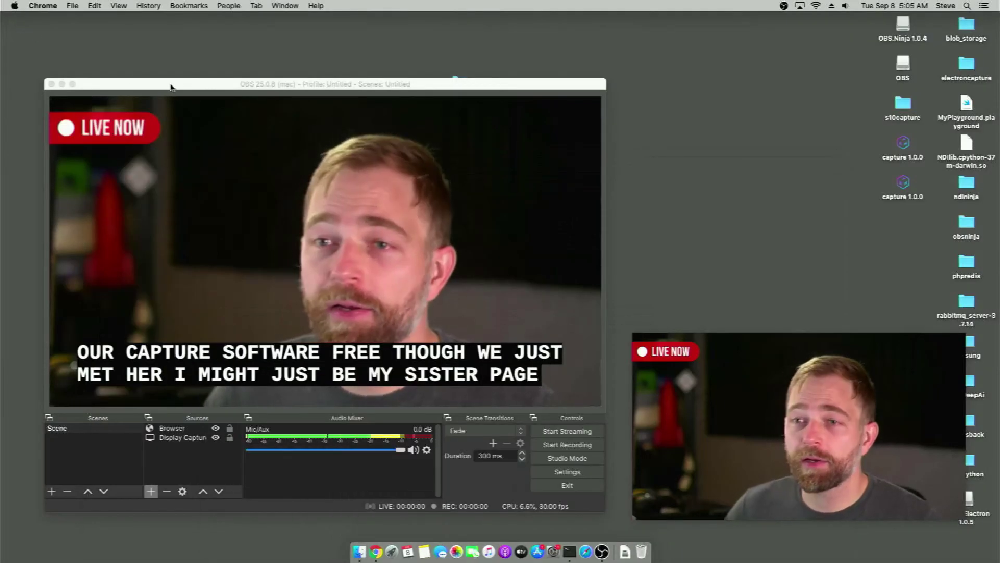